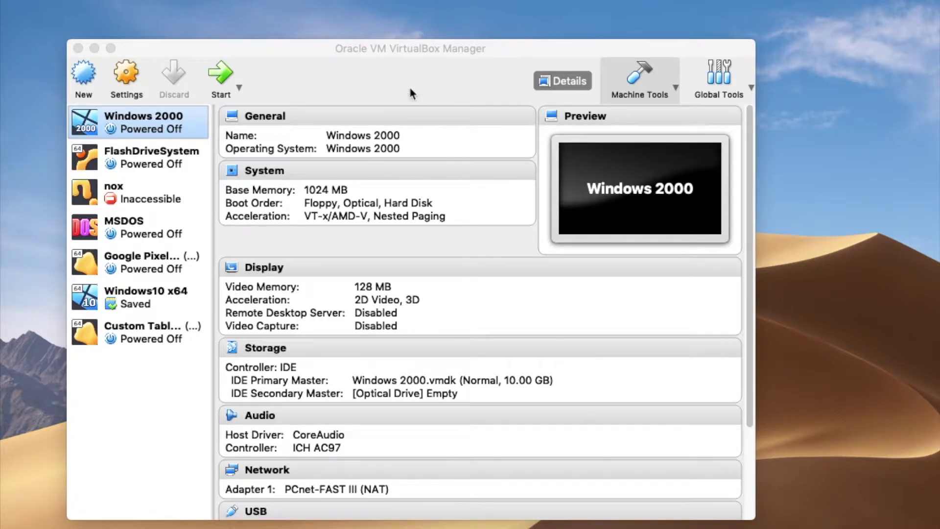
Focus VirtualBox Manager and start the Windows 2000 virtual machine (1024 MB, 10 GB disk).
{"action": "left_click", "coordinate": [367, 50]}
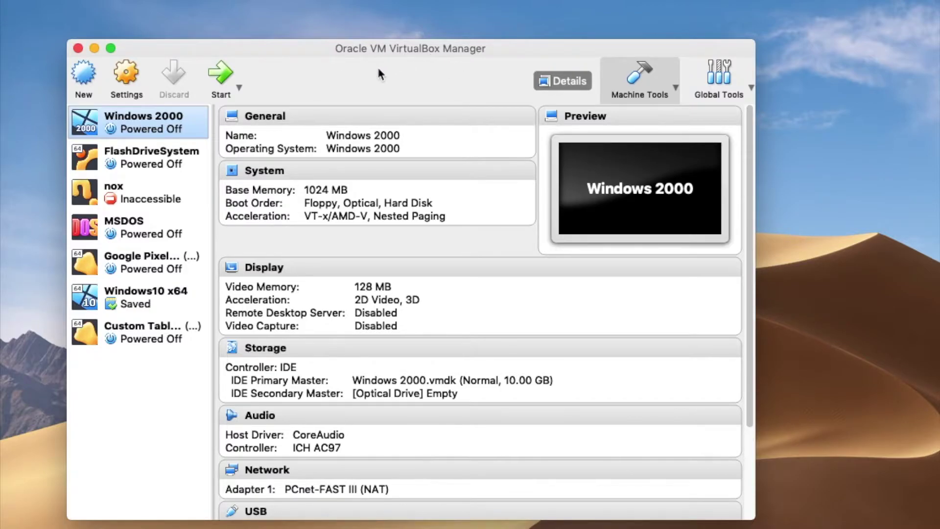
{"action": "left_click", "coordinate": [219, 78]}
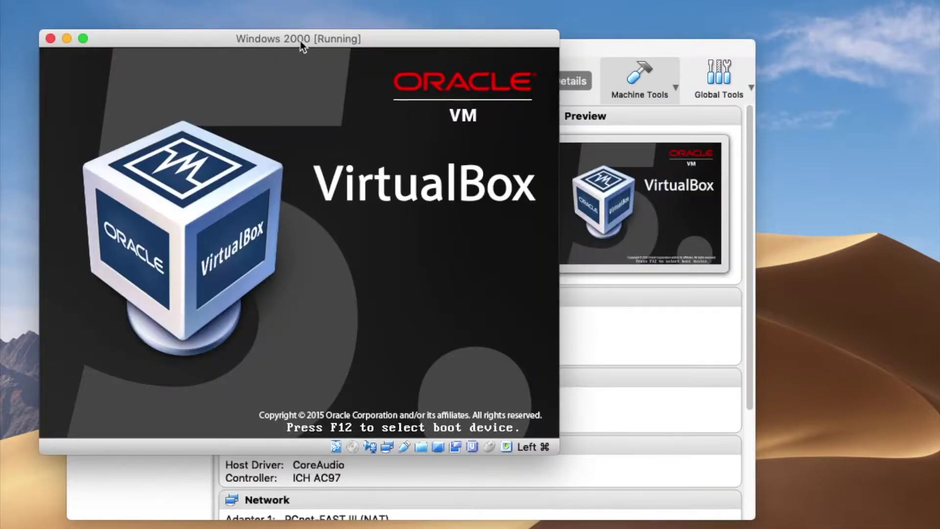
Reposition the Windows 2000 VM window while the guest boots to its desktop.
{"action": "left_click_drag", "start_coordinate": [300, 44], "coordinate": [311, 39]}
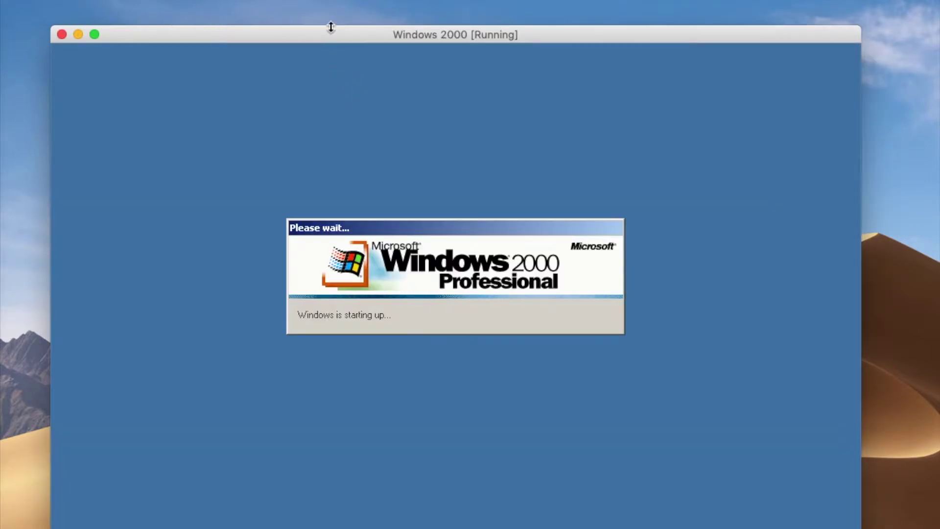
{"action": "left_click_drag", "start_coordinate": [346, 33], "coordinate": [333, 35]}
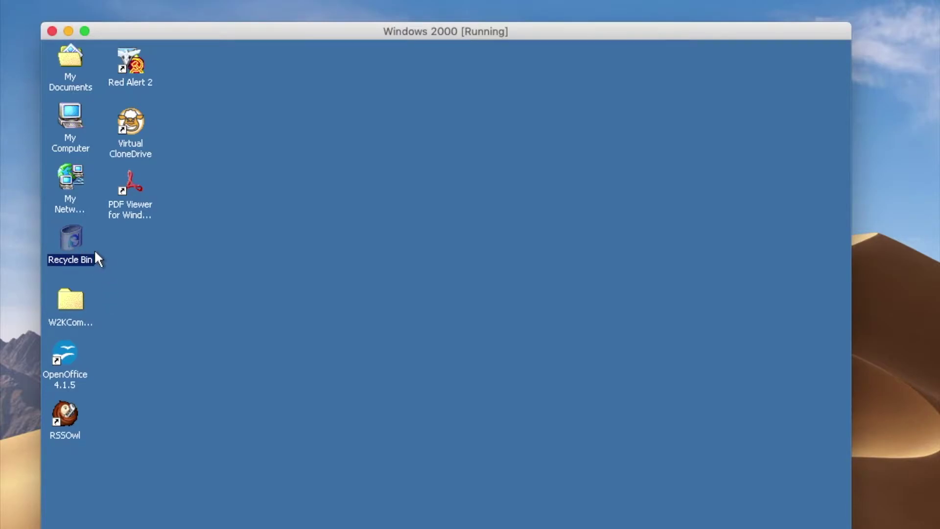
{"action": "left_click", "coordinate": [65, 119]}
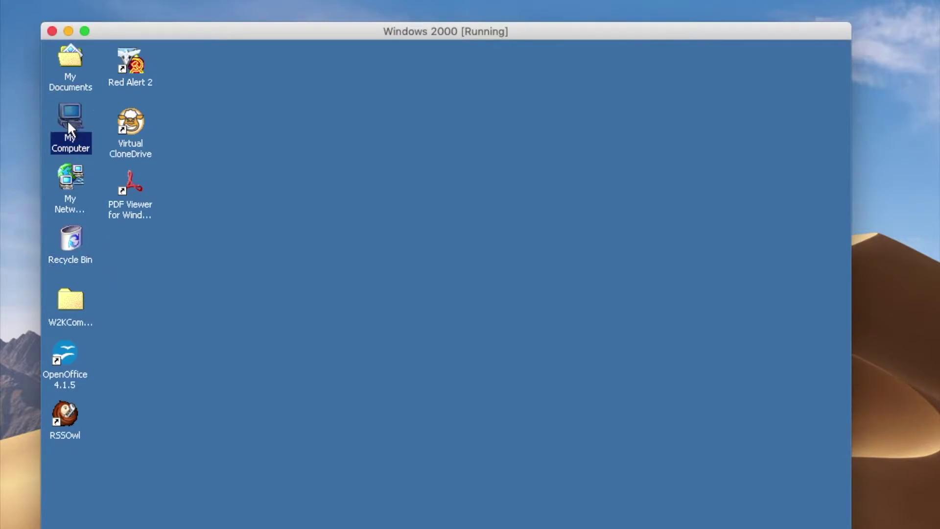
{"action": "left_click", "coordinate": [247, 302]}
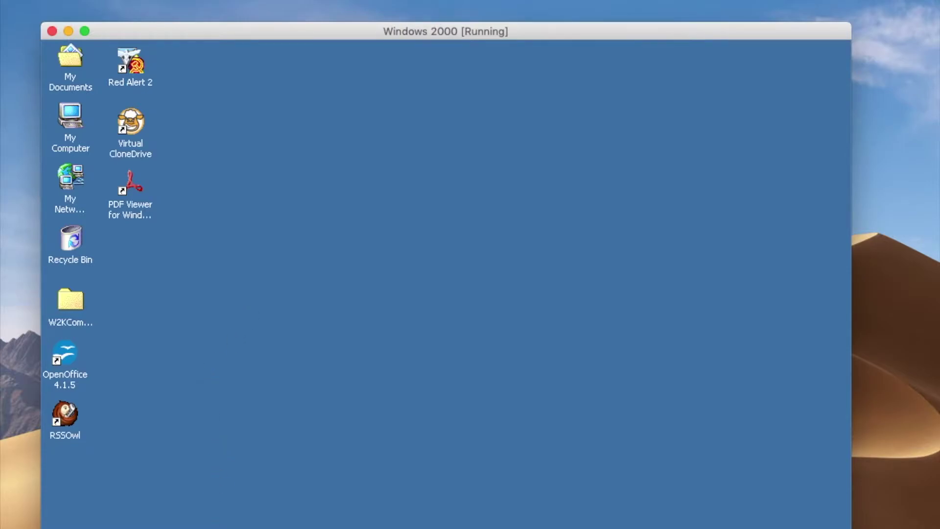
{"action": "left_click", "coordinate": [54, 527]}
{"action": "mouse_move", "coordinate": [126, 515]}
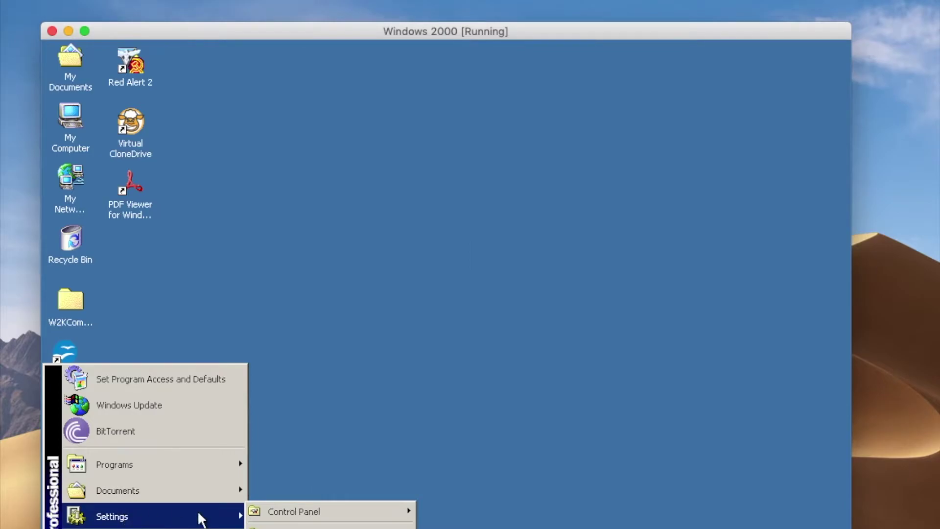
{"action": "mouse_move", "coordinate": [272, 511]}
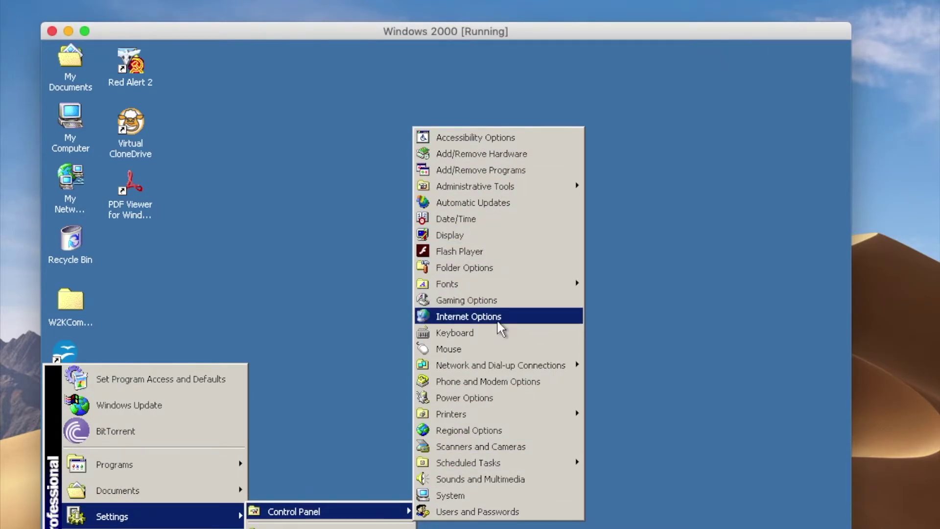
{"action": "mouse_move", "coordinate": [495, 292]}
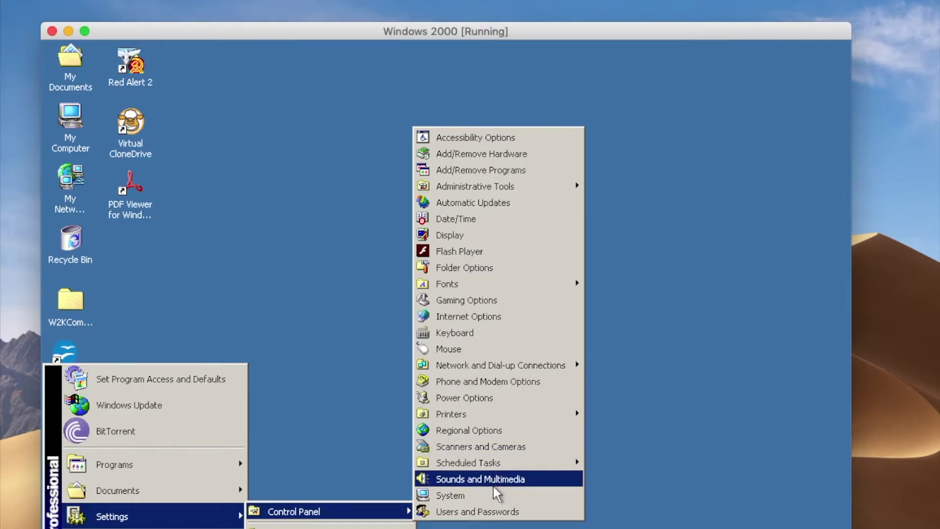
{"action": "left_click", "coordinate": [466, 494]}
{"action": "left_click_drag", "start_coordinate": [281, 49], "coordinate": [473, 148]}
{"action": "left_click", "coordinate": [323, 170]}
{"action": "left_click", "coordinate": [467, 171]}
{"action": "left_click", "coordinate": [485, 172]}
{"action": "left_click", "coordinate": [405, 172]}
{"action": "left_click", "coordinate": [313, 172]}
{"action": "left_click", "coordinate": [272, 171]}
{"action": "left_click", "coordinate": [343, 171]}
{"action": "left_click", "coordinate": [250, 174]}
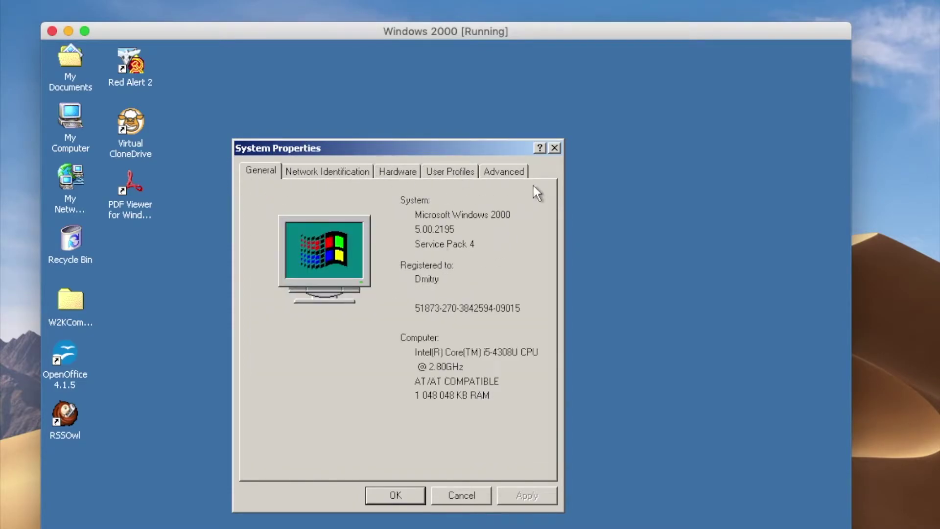
{"action": "left_click", "coordinate": [554, 148]}
{"action": "left_click", "coordinate": [491, 338]}
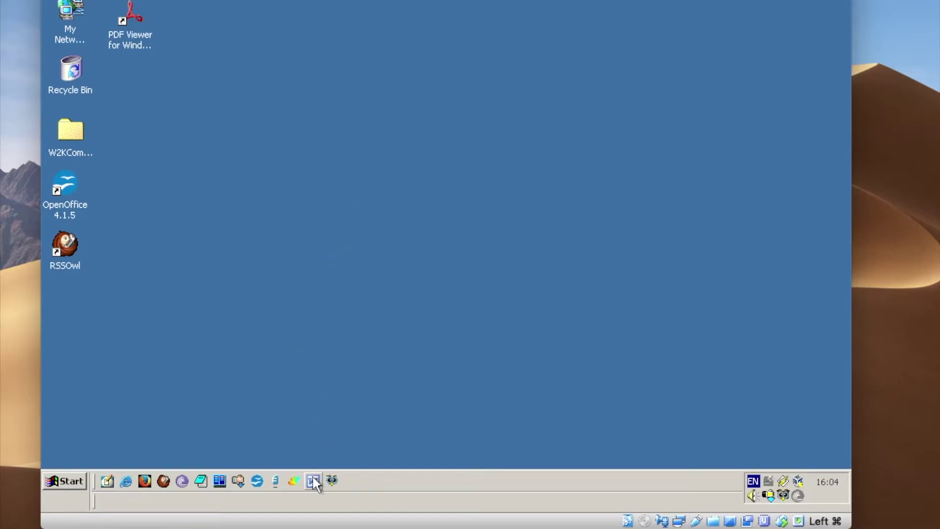
{"action": "left_click", "coordinate": [313, 480]}
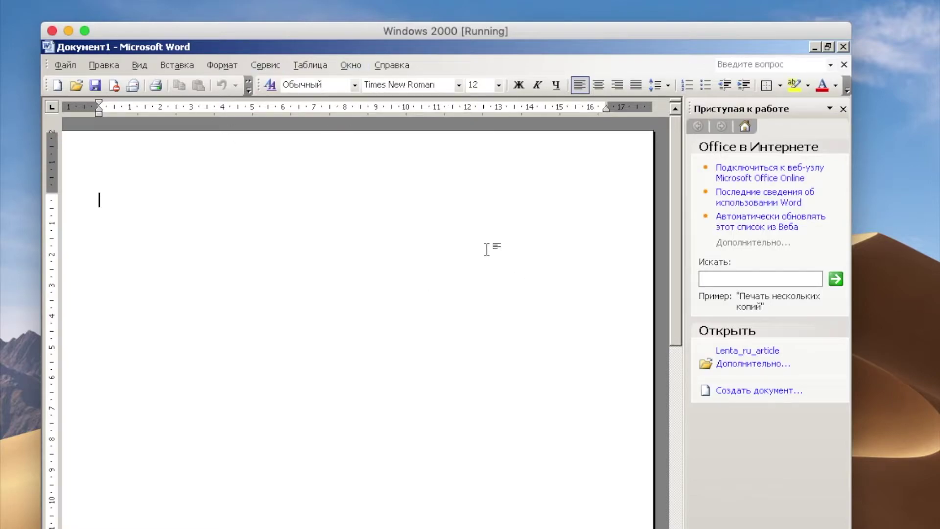
{"action": "left_click", "coordinate": [842, 50]}
{"action": "left_click", "coordinate": [64, 528]}
{"action": "mouse_move", "coordinate": [141, 460]}
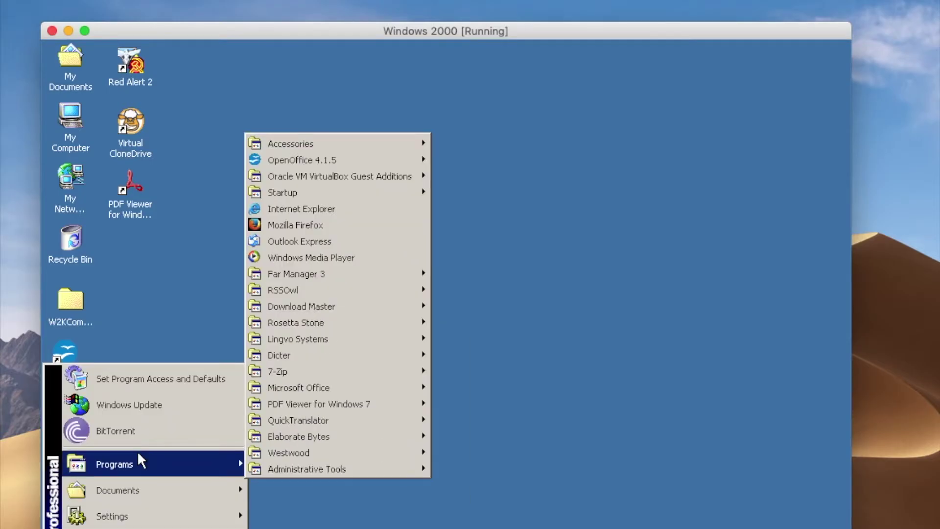
{"action": "mouse_move", "coordinate": [321, 389]}
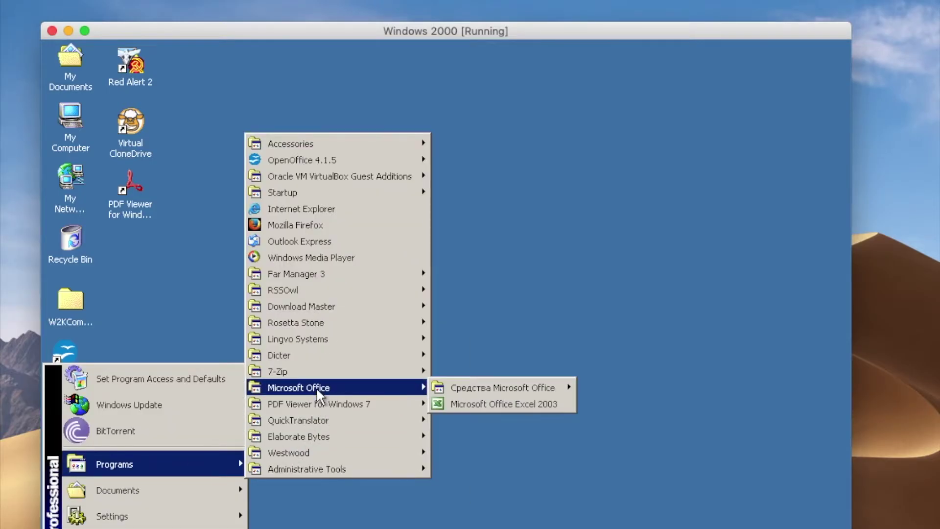
{"action": "left_click", "coordinate": [540, 408]}
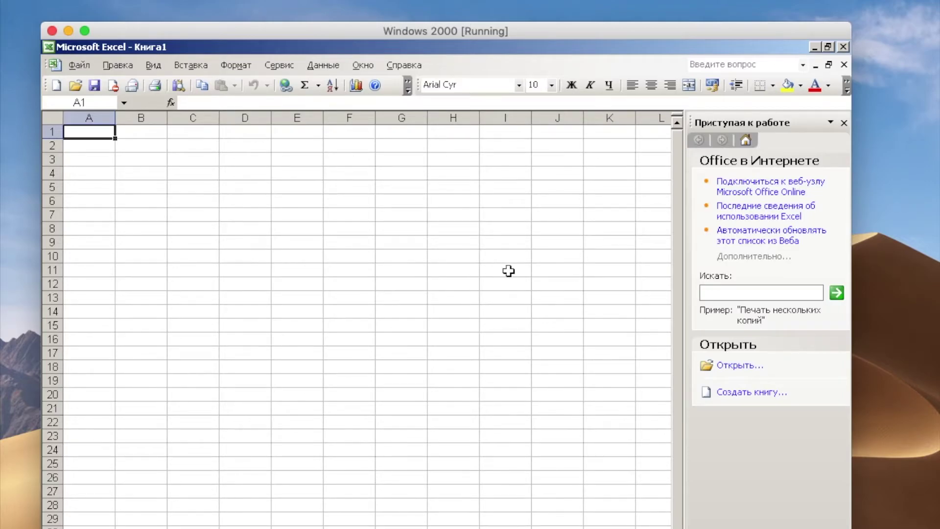
{"action": "left_click", "coordinate": [843, 46]}
{"action": "left_click", "coordinate": [384, 304]}
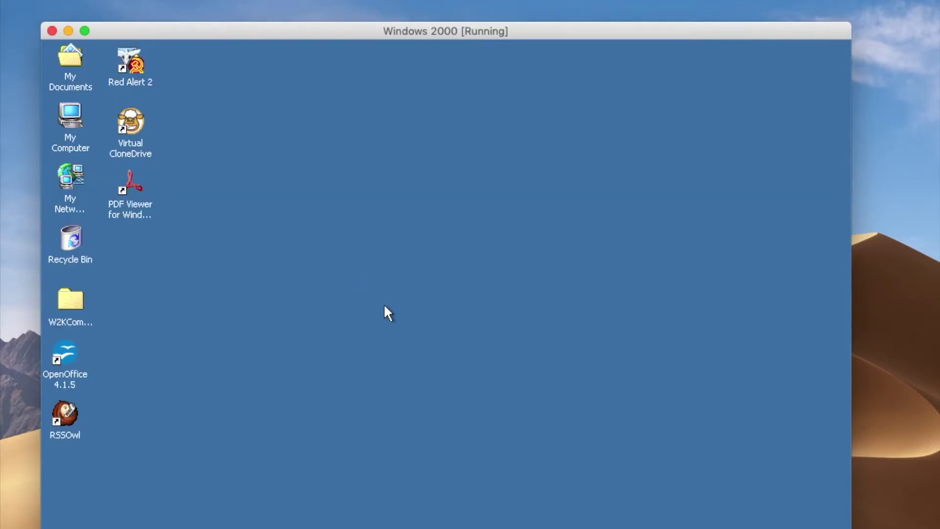
Browse My Computer to Local Disk (C:) and Program Files, then close the folder window.
{"action": "double_click", "coordinate": [76, 118]}
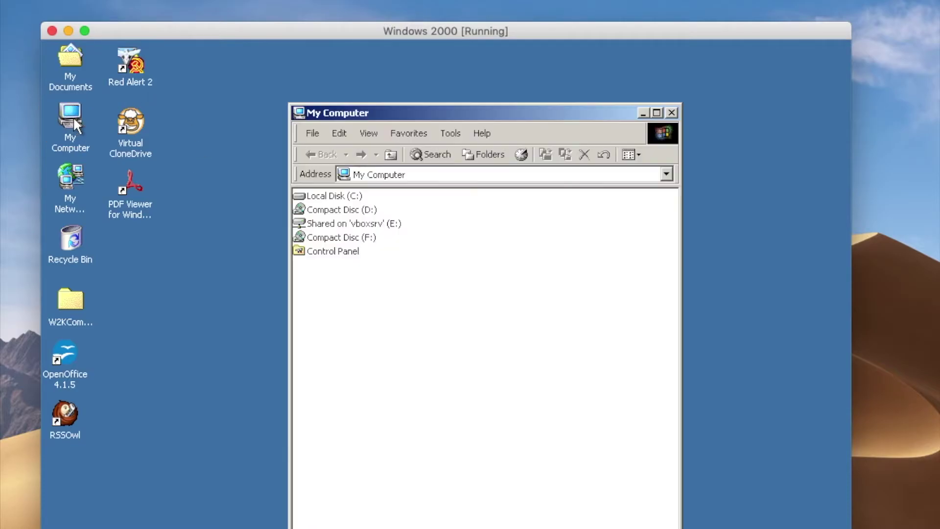
{"action": "double_click", "coordinate": [354, 196]}
{"action": "double_click", "coordinate": [334, 229]}
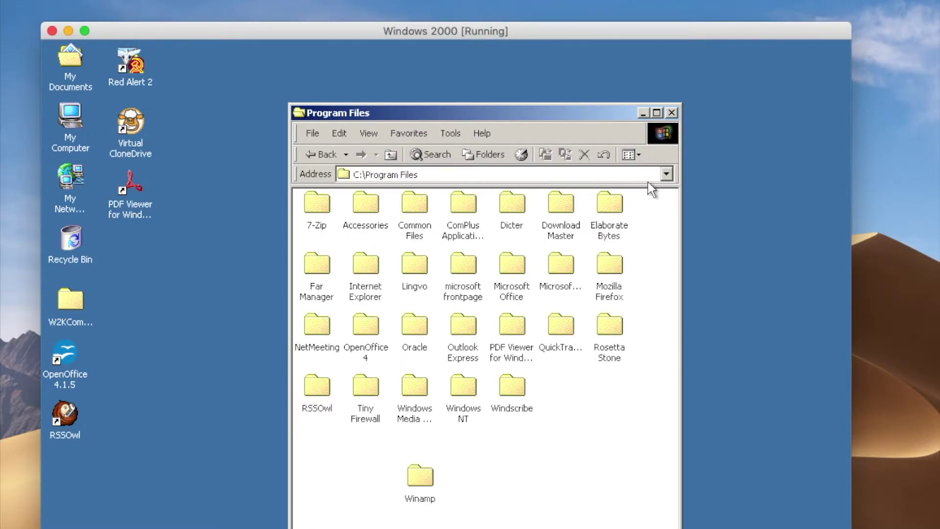
{"action": "key", "text": "alt+F4"}
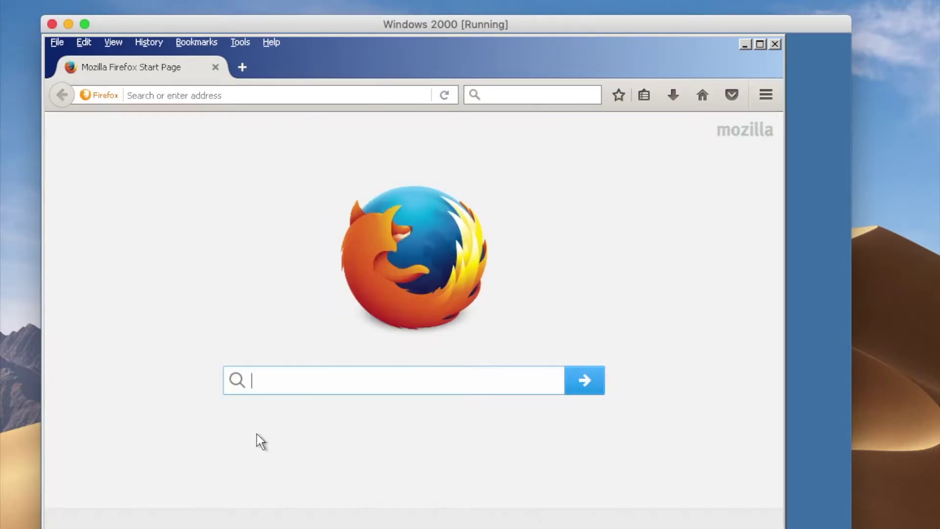
Load google in Firefox's address bar, then close Firefox and clear the desktop selection.
{"action": "left_click", "coordinate": [259, 96]}
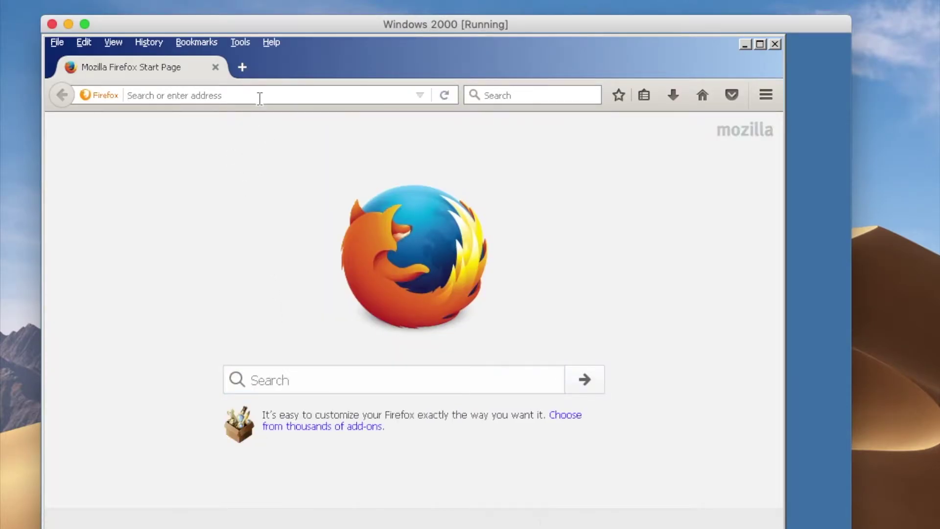
{"action": "type", "text": "google.com"}
{"action": "key", "text": "Return"}
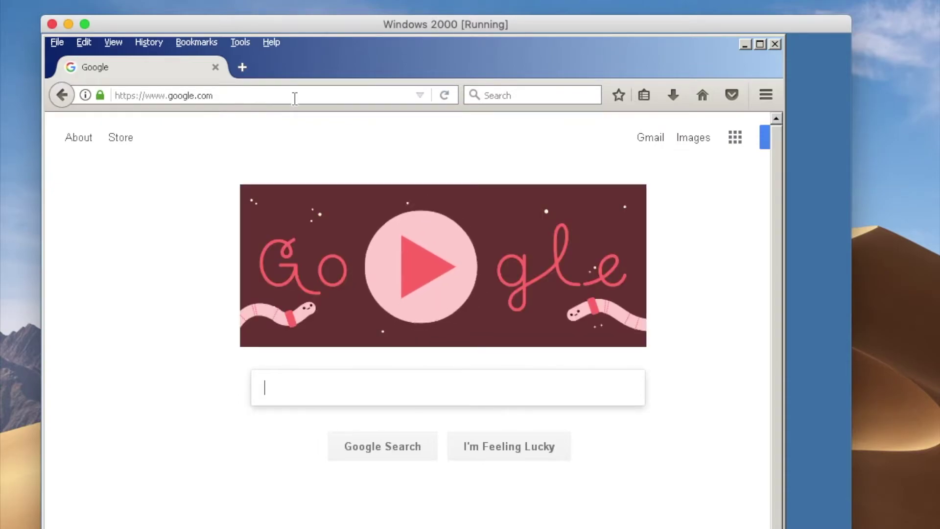
{"action": "left_click", "coordinate": [774, 44]}
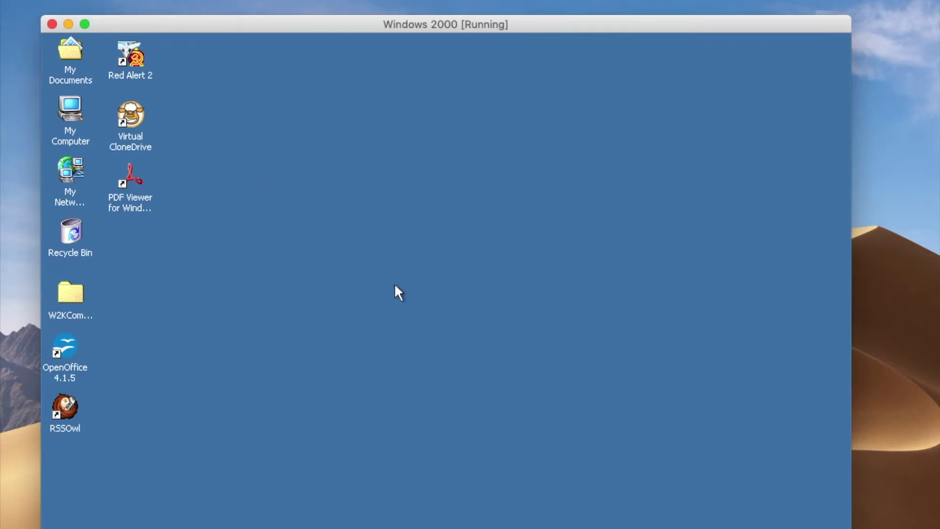
{"action": "left_click", "coordinate": [327, 180]}
Create a new blank Writer text document from OpenOffice 4.1.5 and restore its window size.
{"action": "left_click", "coordinate": [61, 366]}
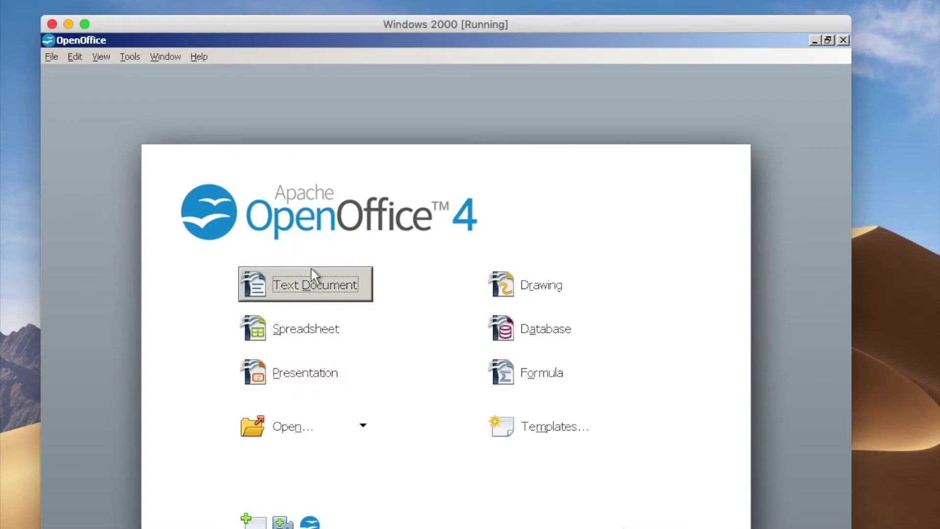
{"action": "left_click", "coordinate": [311, 274]}
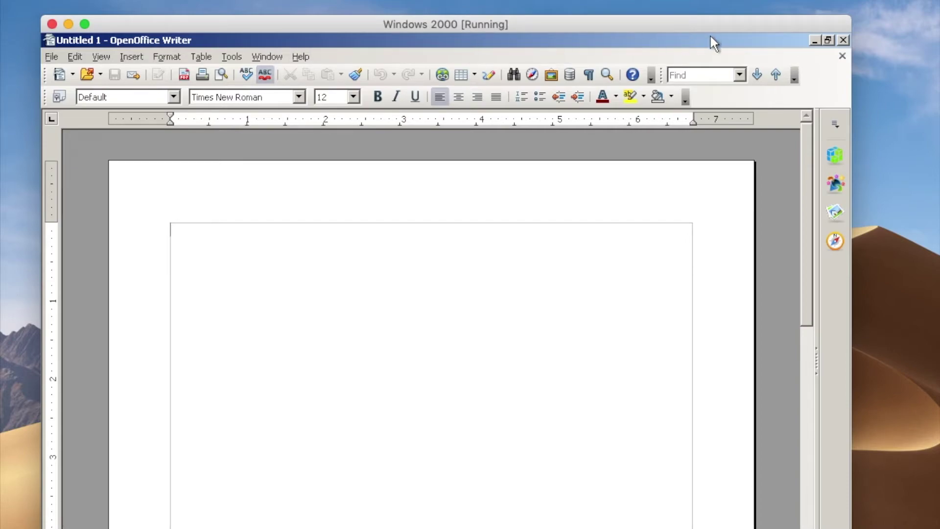
{"action": "double_click", "coordinate": [688, 40]}
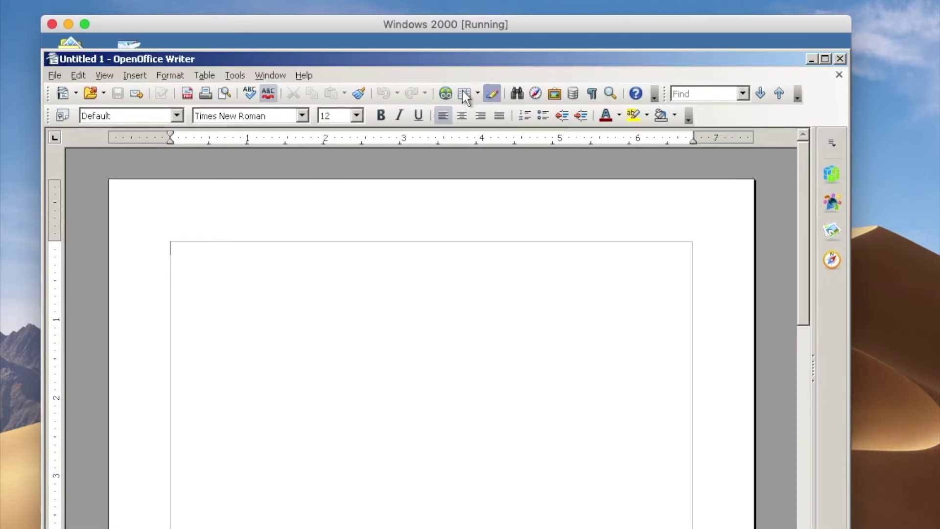
Close the blank Writer document and launch Far Manager from the guest's Programs menu.
{"action": "left_click", "coordinate": [837, 60]}
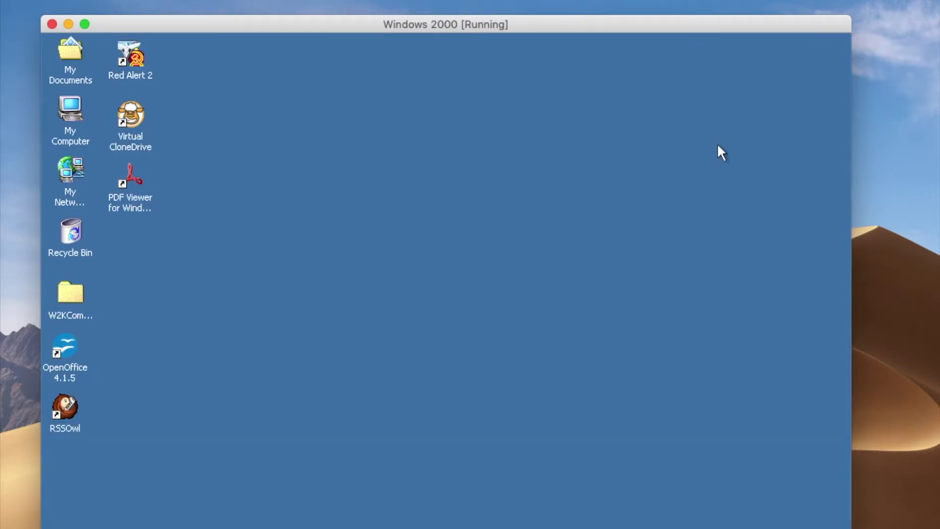
{"action": "left_click", "coordinate": [368, 268]}
{"action": "key", "text": "ctrl+Escape"}
{"action": "mouse_move", "coordinate": [191, 460]}
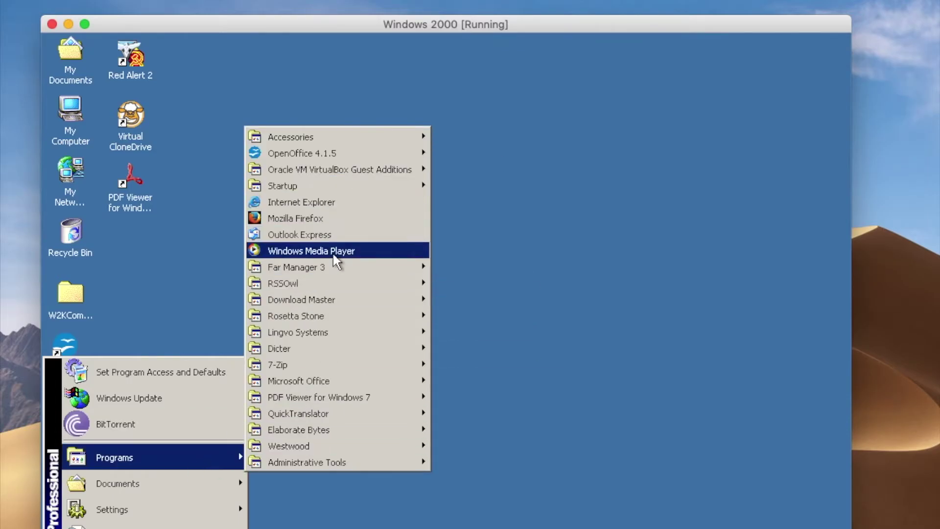
{"action": "mouse_move", "coordinate": [337, 273]}
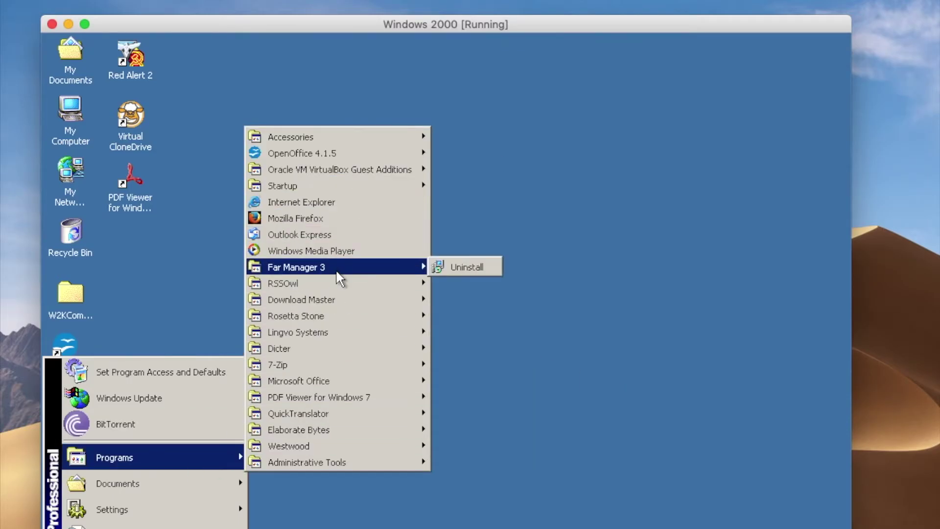
{"action": "left_click", "coordinate": [559, 460]}
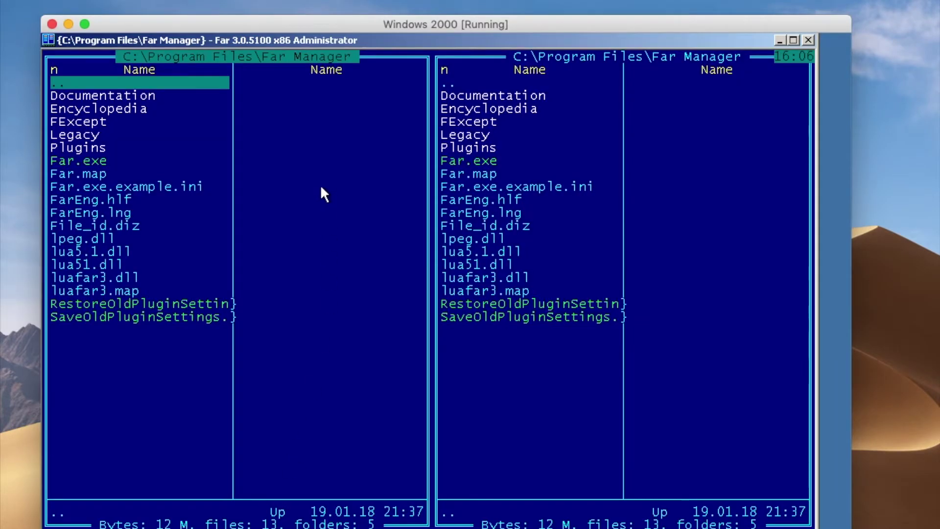
Move the Far Manager window and take its left panel up to the C:\ root.
{"action": "mouse_move", "coordinate": [346, 35]}
{"action": "left_mouse_down"}
{"action": "mouse_move", "coordinate": [365, 38]}
{"action": "mouse_move", "coordinate": [353, 47]}
{"action": "left_mouse_up"}
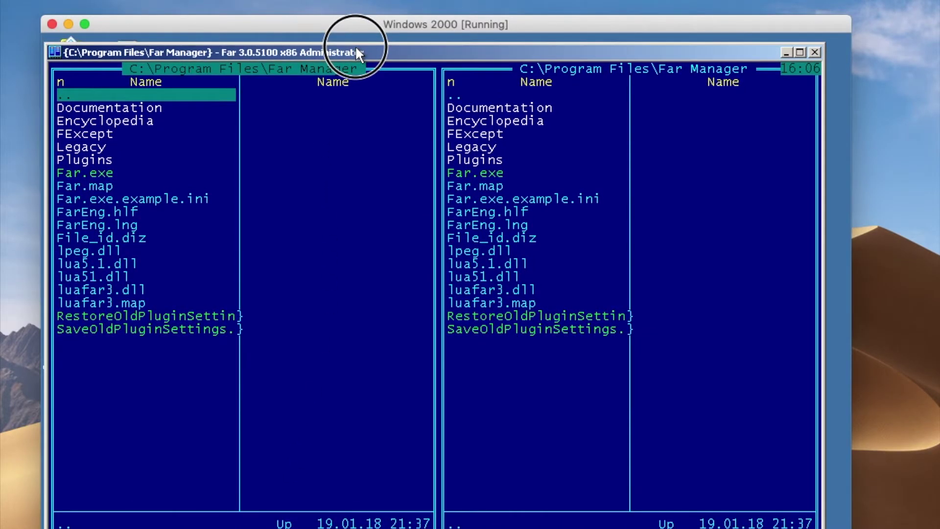
{"action": "key", "text": "Return"}
{"action": "key", "text": "Up"}
{"action": "key", "text": "Up"}
{"action": "key", "text": "Up"}
{"action": "key", "text": "Up"}
{"action": "key", "text": "Up"}
{"action": "key", "text": "Up"}
{"action": "key", "text": "Up"}
{"action": "key", "text": "Up"}
{"action": "key", "text": "Return"}
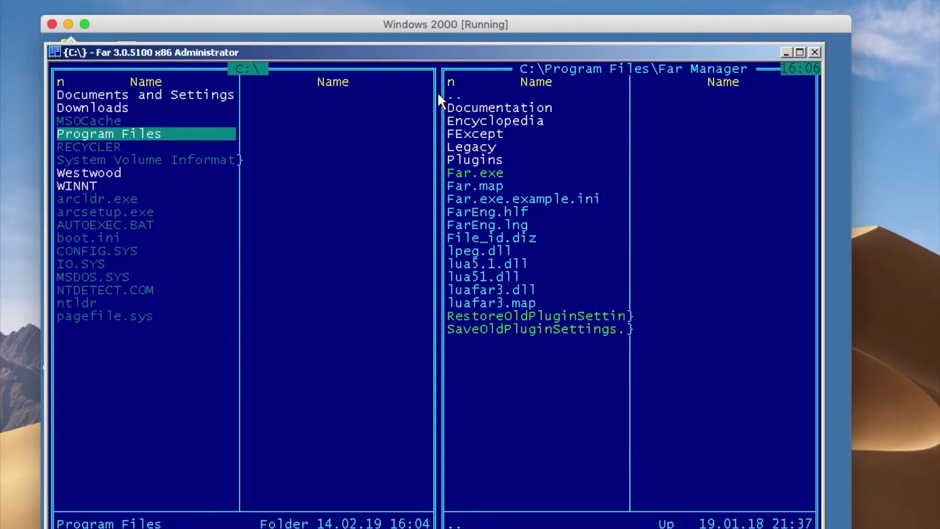
Close Far Manager and the empty Notepad window.
{"action": "left_click", "coordinate": [814, 54]}
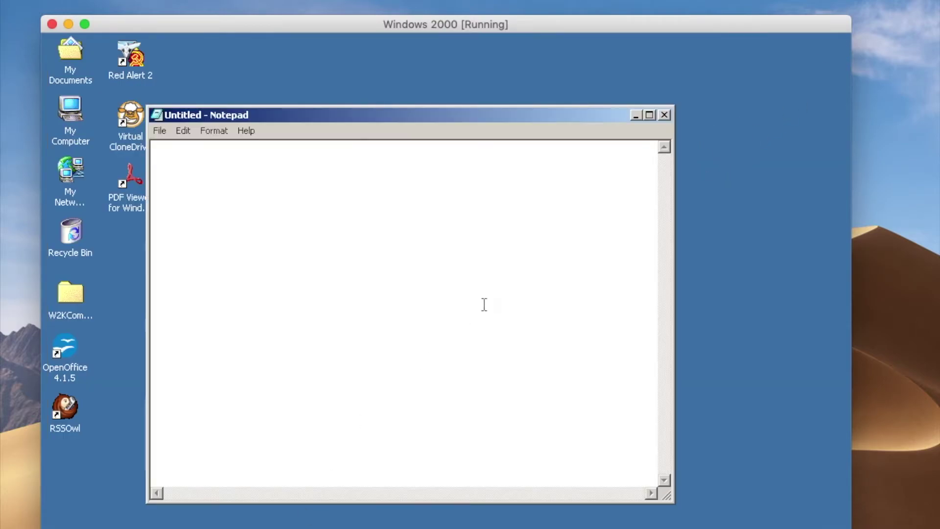
{"action": "left_click_drag", "start_coordinate": [578, 120], "coordinate": [619, 128]}
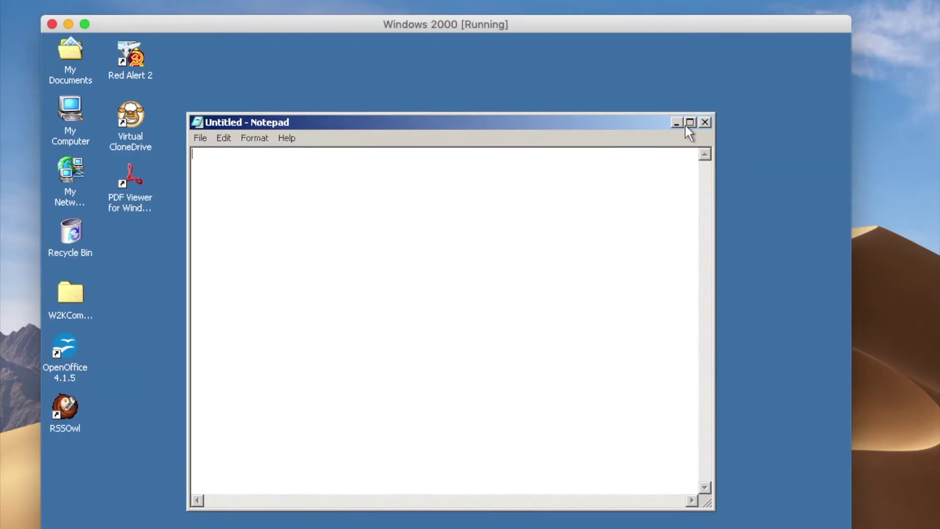
{"action": "left_click", "coordinate": [703, 122]}
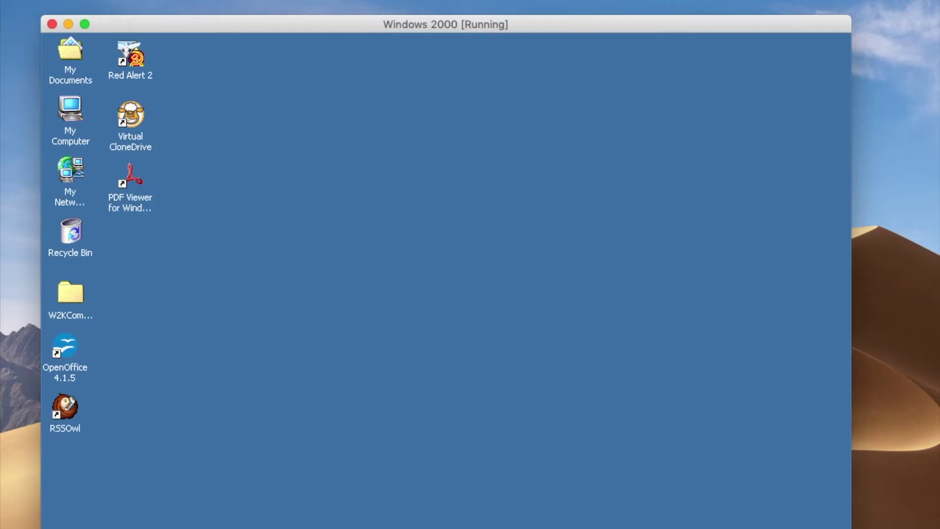
Open System Properties from My Computer's context menu, then close it without changes.
{"action": "right_click", "coordinate": [72, 115]}
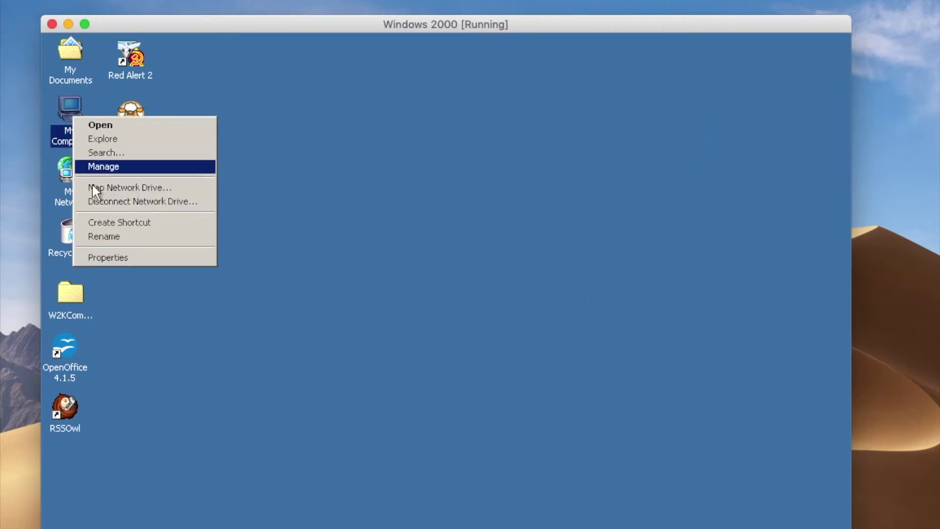
{"action": "left_click", "coordinate": [109, 258]}
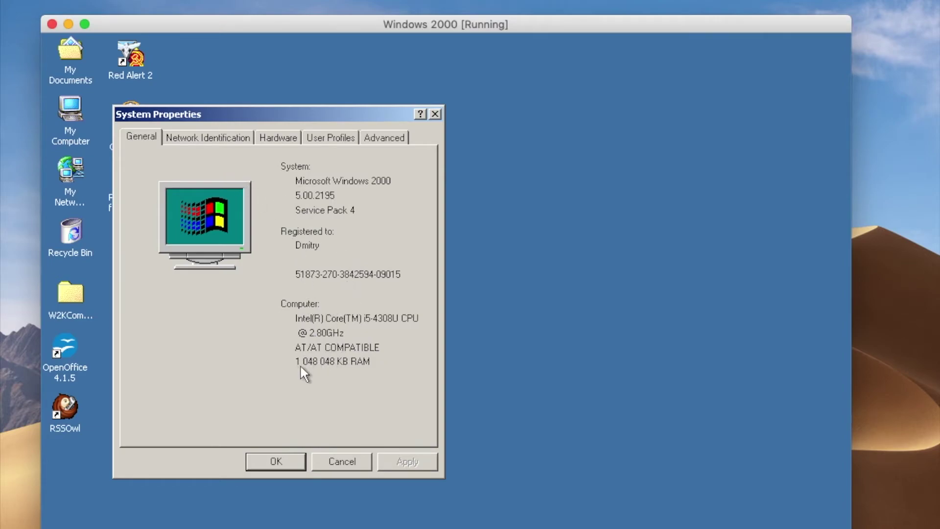
{"action": "left_click", "coordinate": [342, 461]}
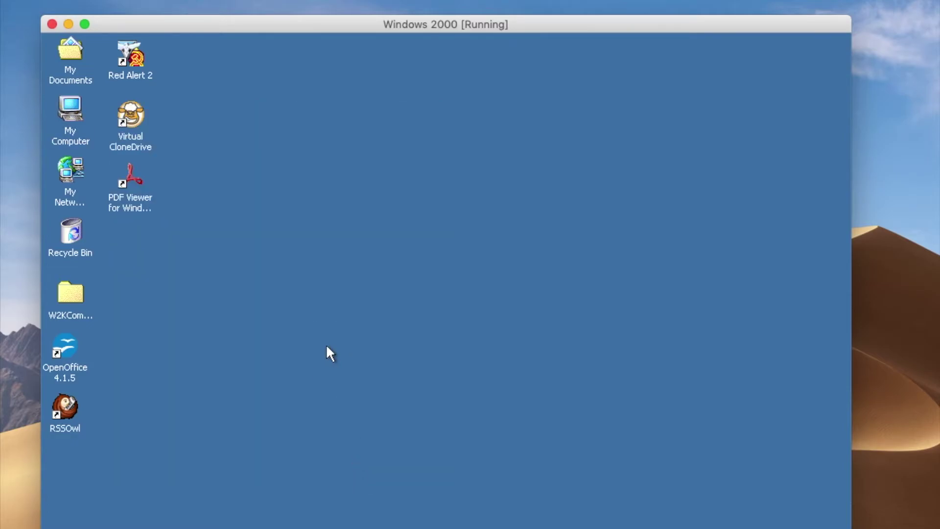
Launch Minesweeper from Start > Programs > Accessories > Games.
{"action": "key", "text": "super"}
{"action": "mouse_move", "coordinate": [114, 465]}
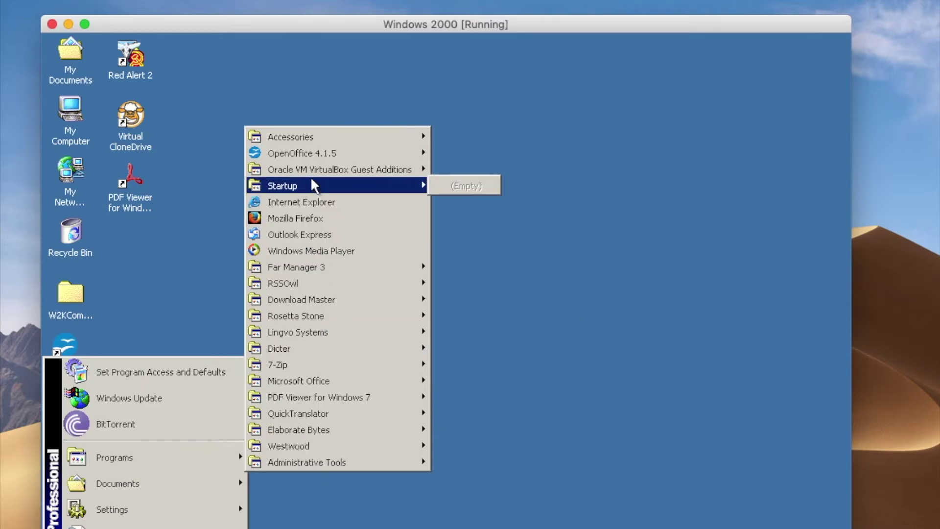
{"action": "mouse_move", "coordinate": [324, 140]}
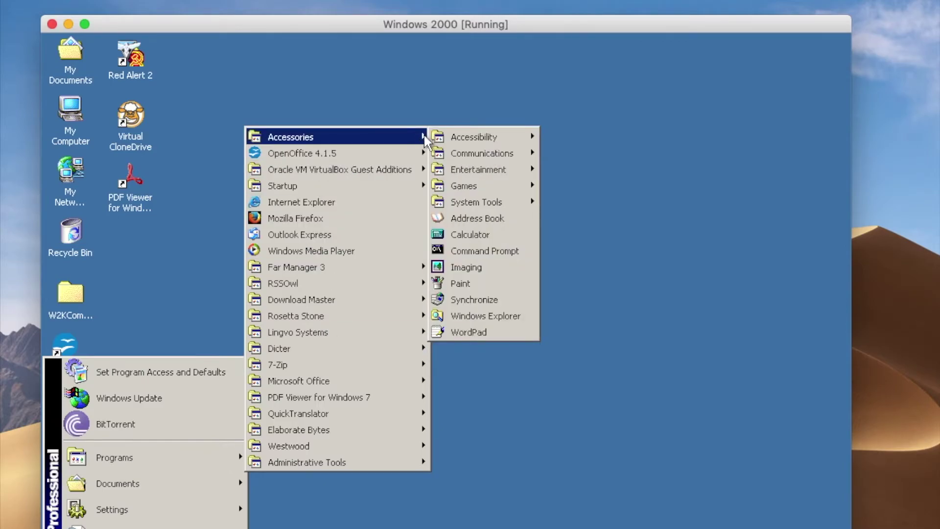
{"action": "mouse_move", "coordinate": [443, 142]}
{"action": "mouse_move", "coordinate": [484, 155]}
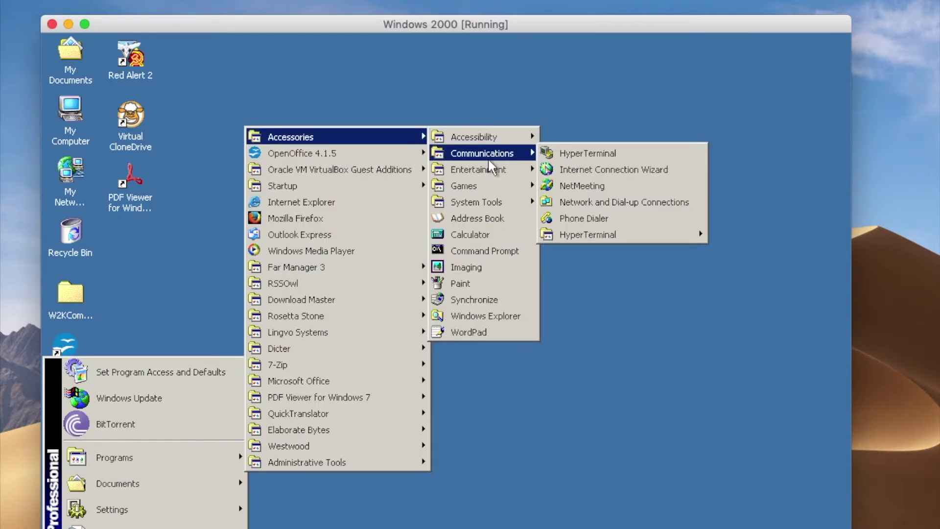
{"action": "mouse_move", "coordinate": [492, 179]}
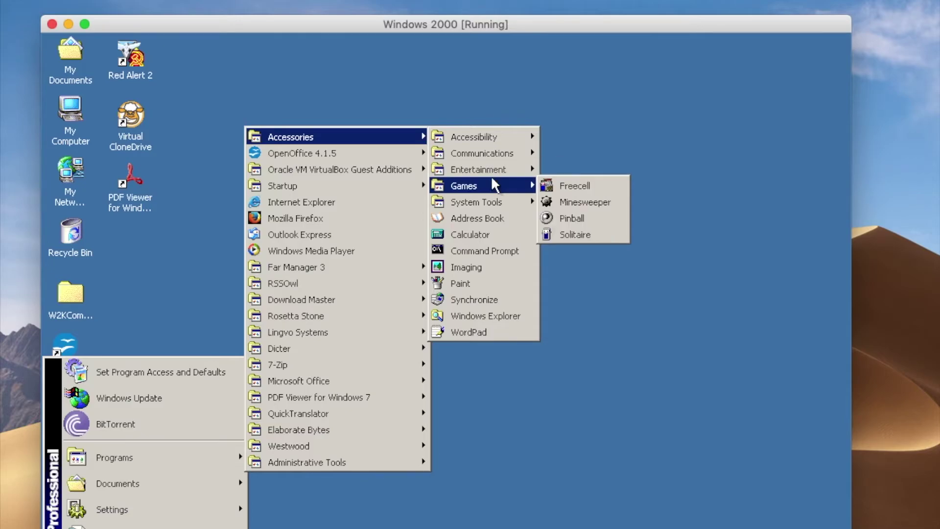
{"action": "left_click", "coordinate": [578, 201]}
Uncover Minesweeper cells until hitting a mine, then close the game.
{"action": "left_click", "coordinate": [203, 222]}
{"action": "left_click", "coordinate": [145, 224]}
{"action": "left_click", "coordinate": [151, 235]}
{"action": "left_click", "coordinate": [135, 206]}
{"action": "left_click", "coordinate": [203, 196]}
{"action": "left_click", "coordinate": [192, 248]}
{"action": "left_click", "coordinate": [160, 265]}
{"action": "left_click", "coordinate": [233, 108]}
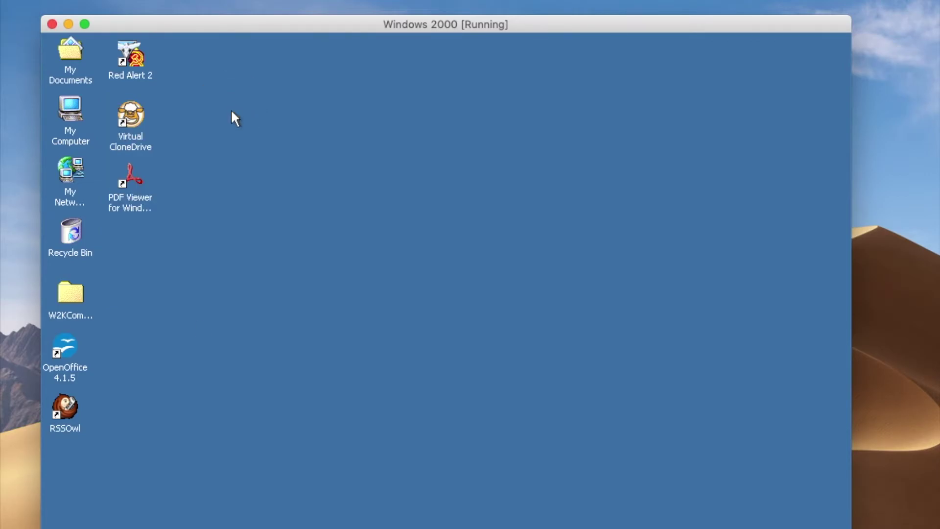
Launch Disk Cleanup from Start > Programs > Accessories > System Tools.
{"action": "key", "text": "super"}
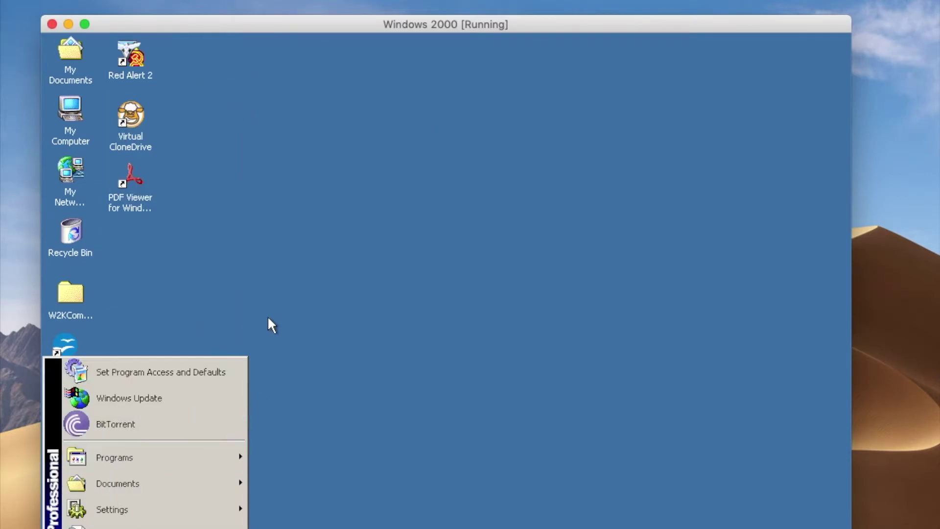
{"action": "mouse_move", "coordinate": [388, 134]}
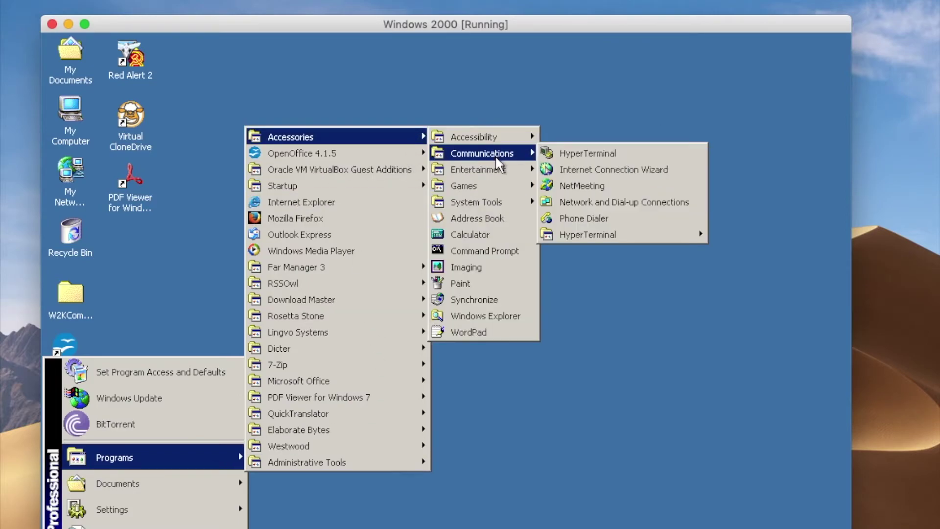
{"action": "mouse_move", "coordinate": [502, 178]}
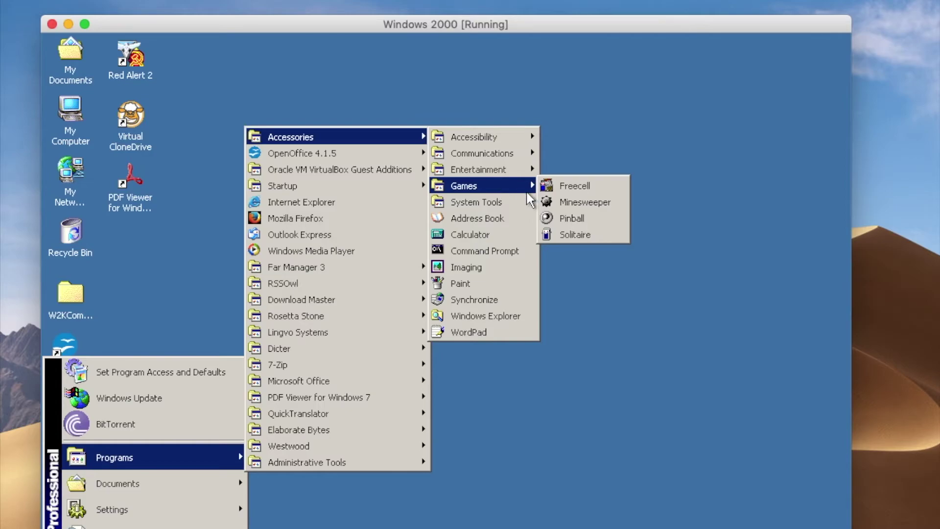
{"action": "mouse_move", "coordinate": [531, 202]}
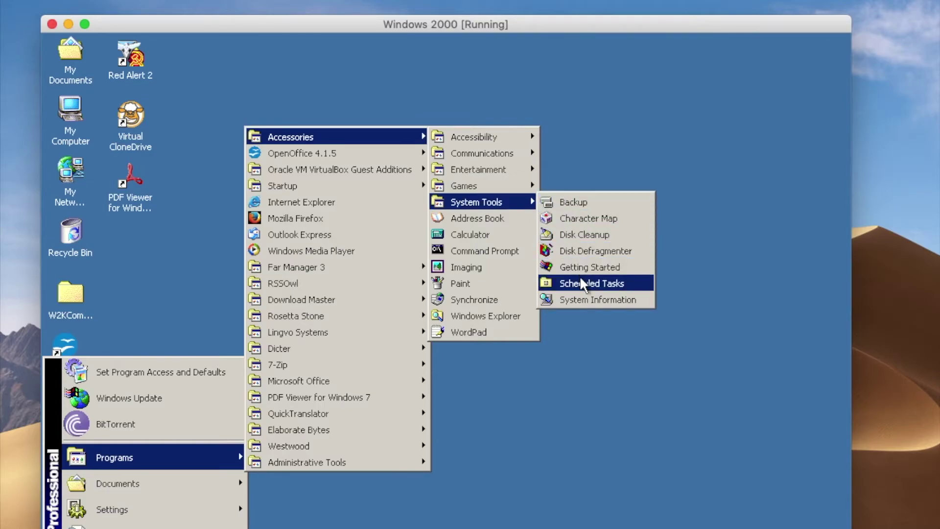
{"action": "left_click", "coordinate": [580, 235]}
Run Disk Cleanup on drive C: and confirm deleting the checked files.
{"action": "left_click", "coordinate": [429, 363]}
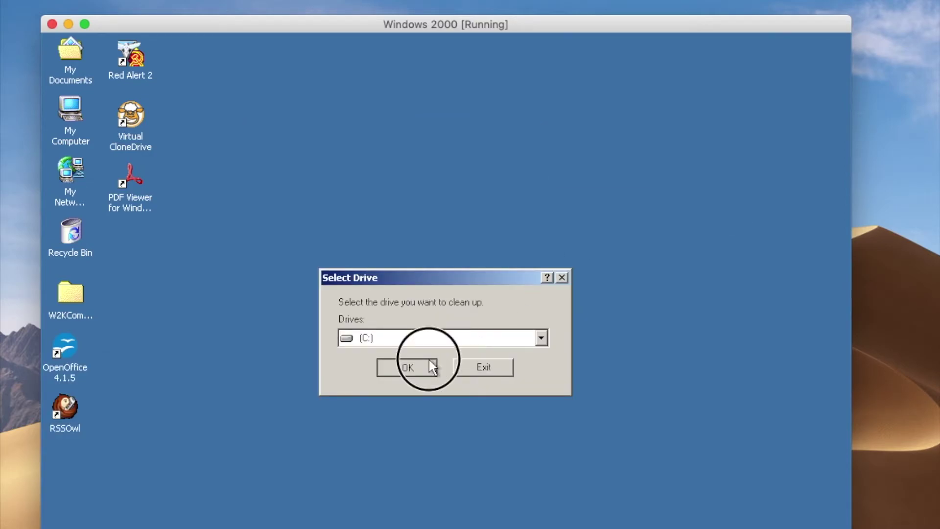
{"action": "left_click_drag", "start_coordinate": [433, 280], "coordinate": [415, 209]}
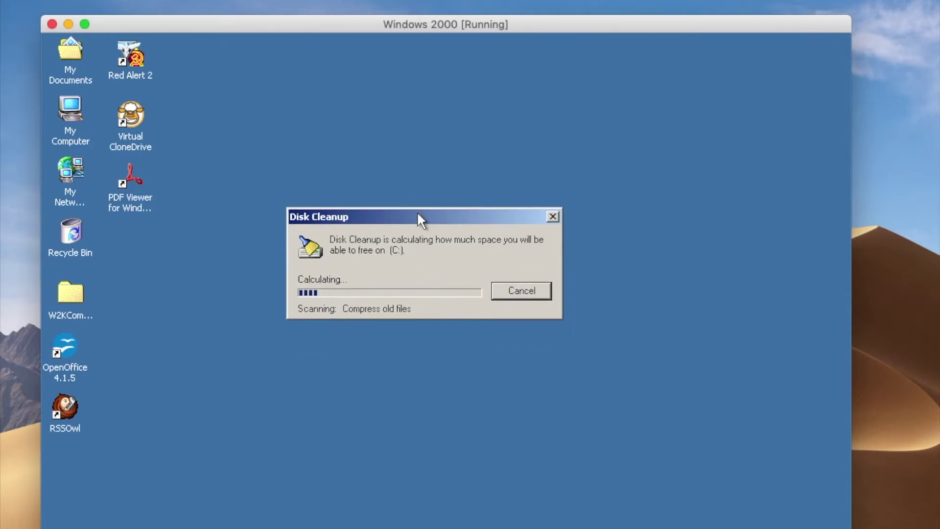
{"action": "mouse_move", "coordinate": [465, 241]}
{"action": "left_mouse_down"}
{"action": "mouse_move", "coordinate": [465, 260]}
{"action": "mouse_move", "coordinate": [465, 240]}
{"action": "left_mouse_up"}
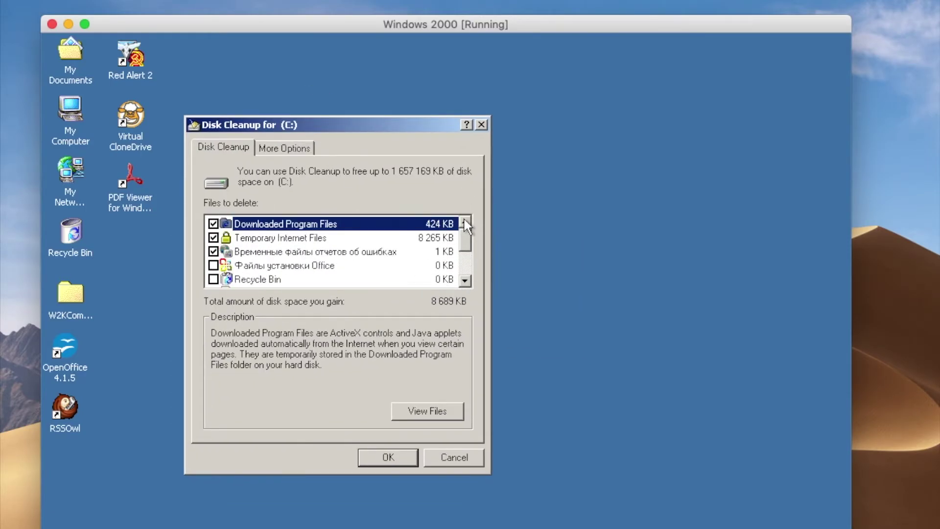
{"action": "left_click", "coordinate": [387, 456]}
{"action": "left_click", "coordinate": [407, 375]}
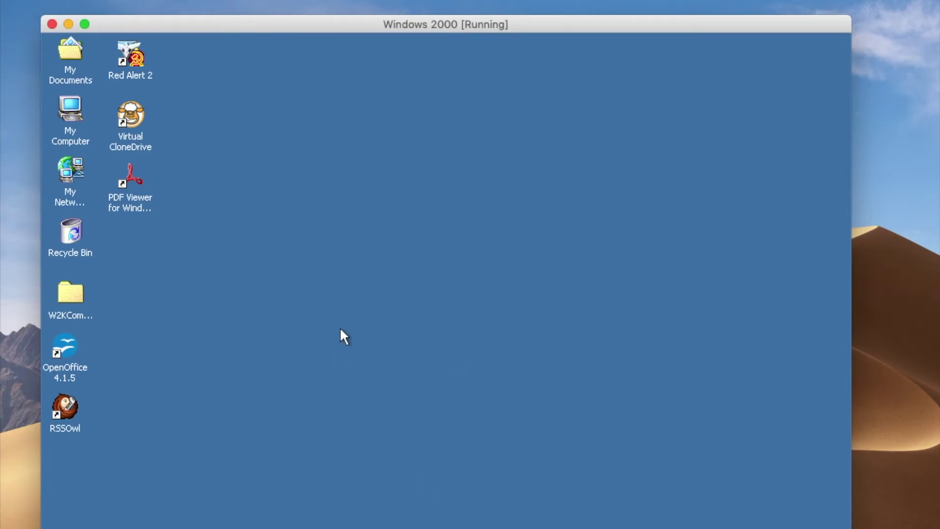
Open My Documents and My Computer, then bring up System Properties.
{"action": "double_click", "coordinate": [67, 68]}
{"action": "double_click", "coordinate": [69, 111]}
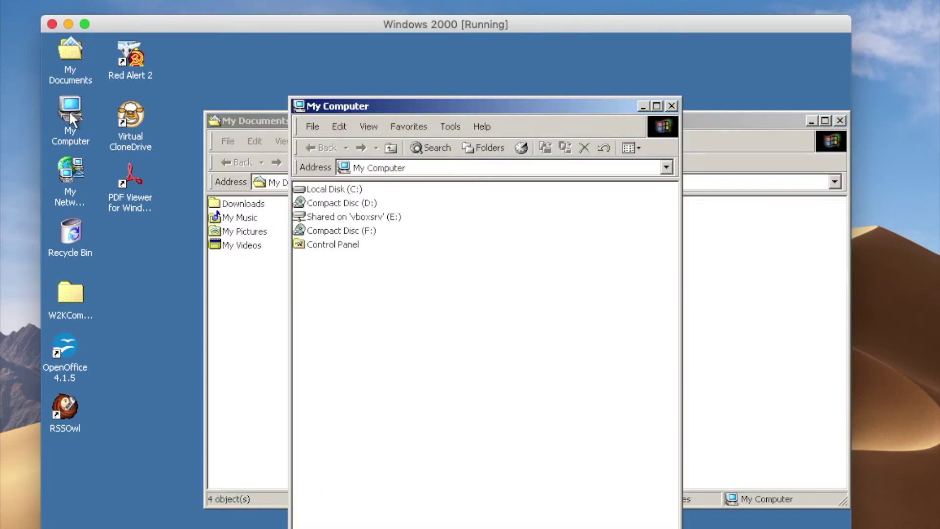
{"action": "left_click_drag", "start_coordinate": [359, 108], "coordinate": [310, 98]}
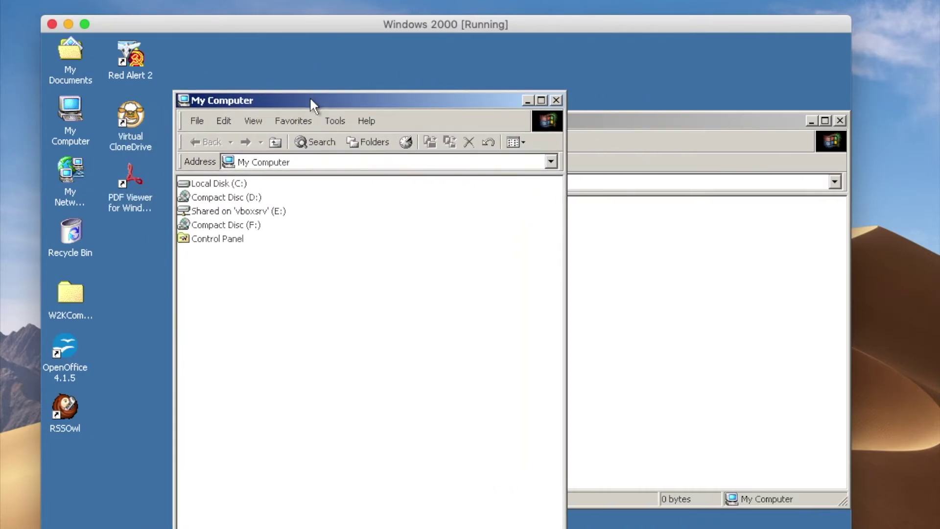
{"action": "right_click", "coordinate": [429, 434]}
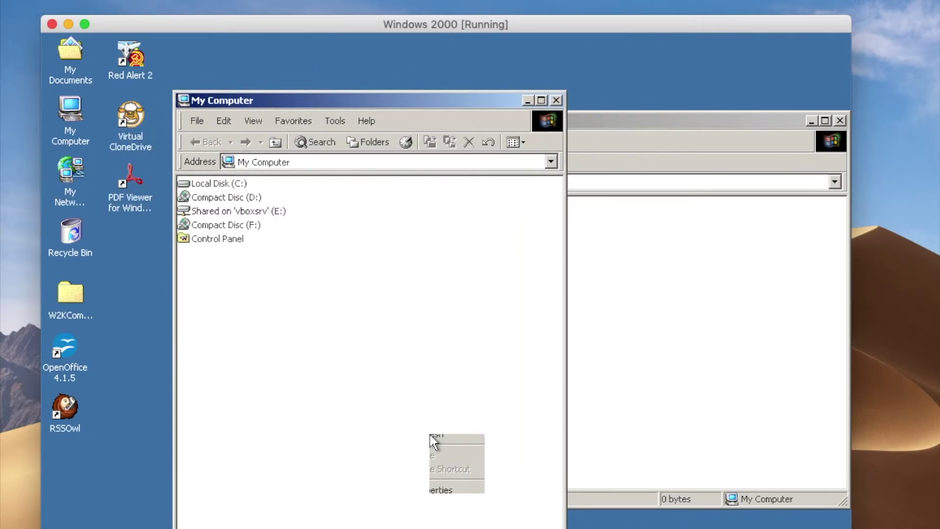
{"action": "left_click", "coordinate": [457, 509]}
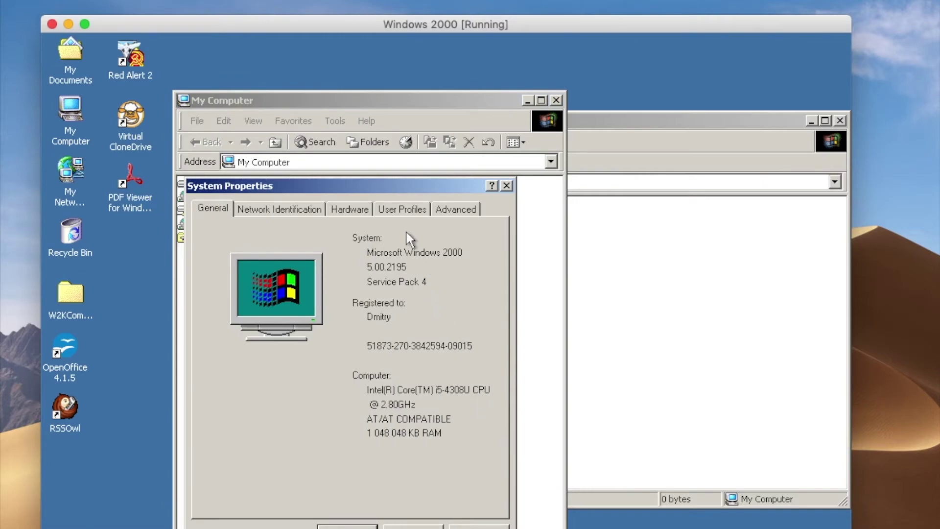
Browse the User Profiles, Advanced, Network Identification and General tabs, then close System Properties.
{"action": "left_click", "coordinate": [420, 210]}
{"action": "left_click", "coordinate": [467, 212]}
{"action": "left_click", "coordinate": [305, 208]}
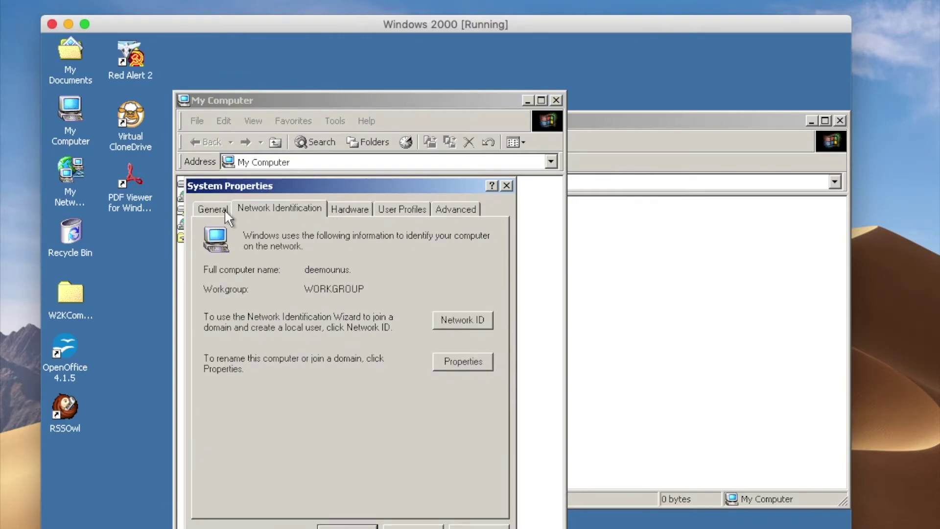
{"action": "left_click", "coordinate": [224, 209]}
{"action": "left_click", "coordinate": [505, 186]}
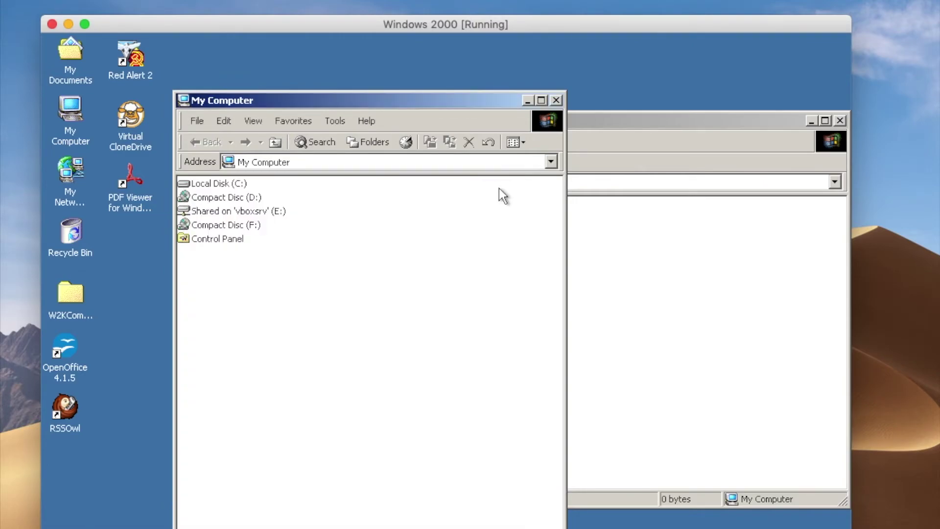
Close the My Computer and My Documents windows and bring up the desktop's context menu.
{"action": "left_click", "coordinate": [555, 101]}
{"action": "left_click_drag", "start_coordinate": [764, 123], "coordinate": [732, 118]}
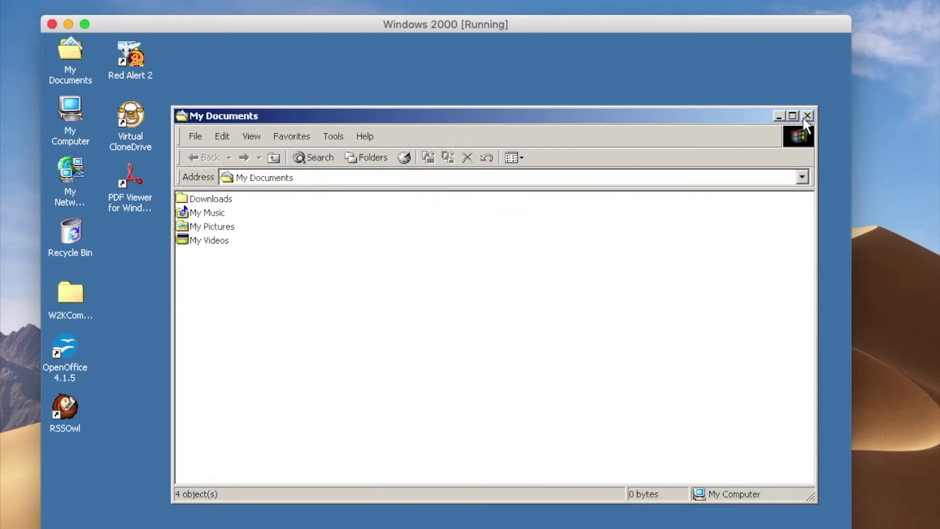
{"action": "left_click", "coordinate": [805, 116]}
{"action": "right_click", "coordinate": [675, 145]}
Open Display Properties and browse the Effects, Web and Appearance tabs, leaving the colour scheme unchanged.
{"action": "left_click", "coordinate": [721, 277]}
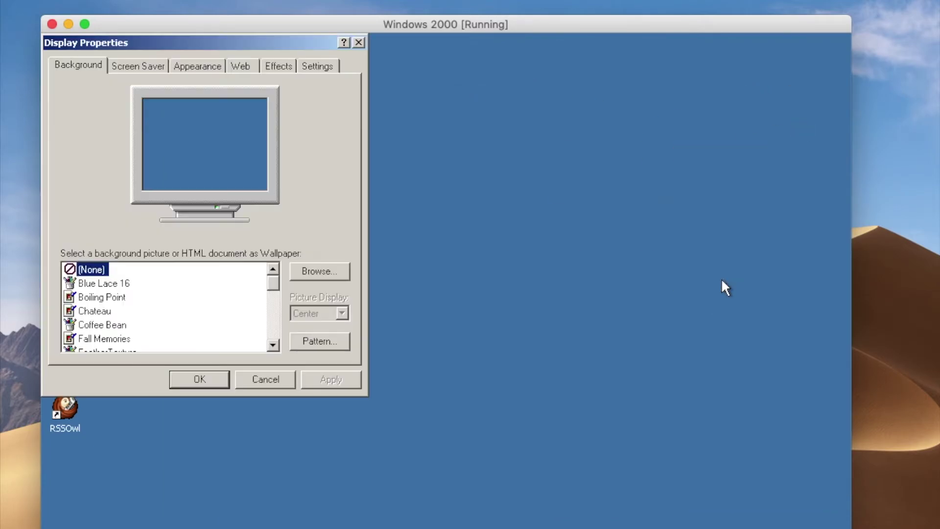
{"action": "left_click", "coordinate": [282, 65]}
{"action": "left_click", "coordinate": [240, 66]}
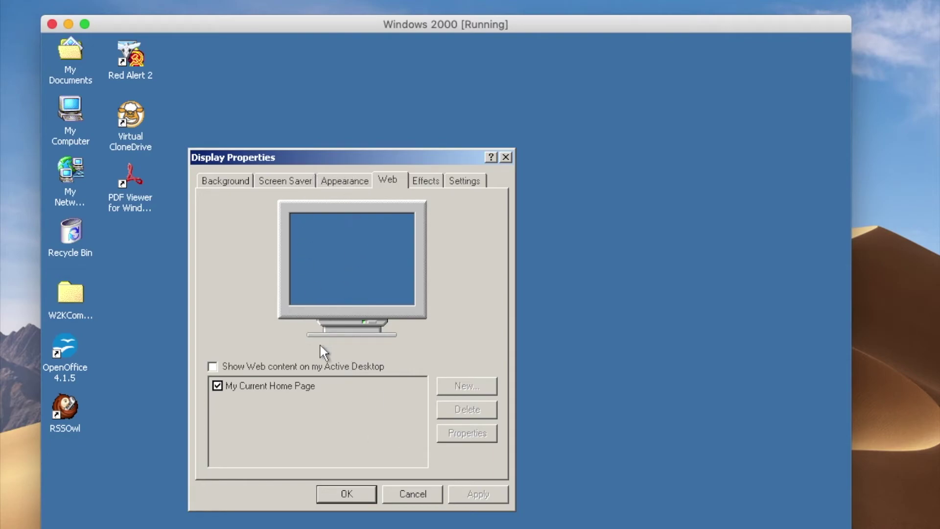
{"action": "left_click", "coordinate": [353, 179]}
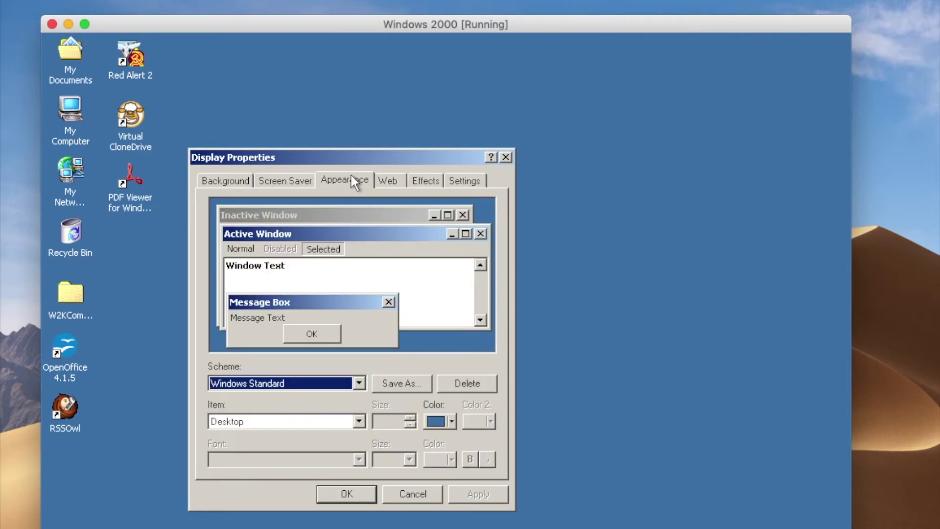
{"action": "left_click", "coordinate": [331, 385]}
{"action": "left_click_drag", "start_coordinate": [360, 504], "coordinate": [377, 323]}
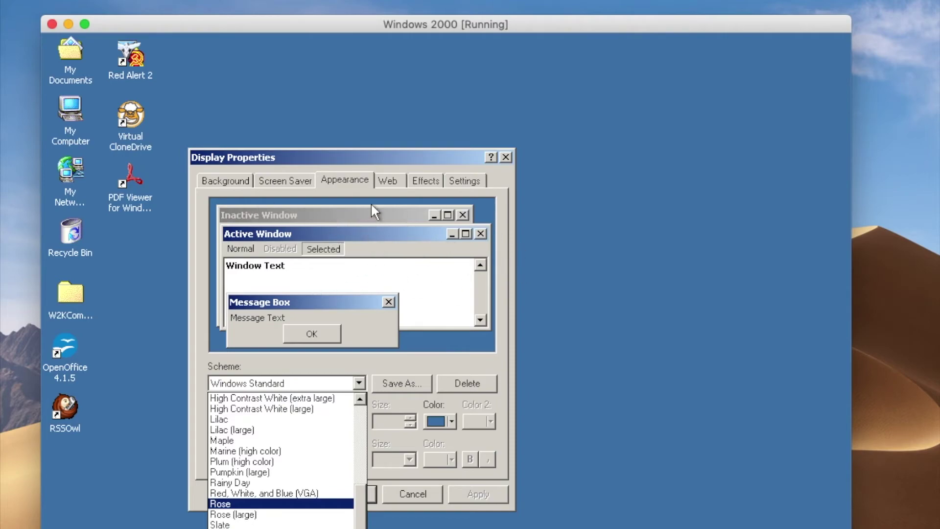
{"action": "left_click", "coordinate": [375, 181]}
Review the Web, Appearance, Screen Saver and Background tabs, moving the dialog up and right.
{"action": "left_click", "coordinate": [392, 179]}
{"action": "left_click", "coordinate": [348, 180]}
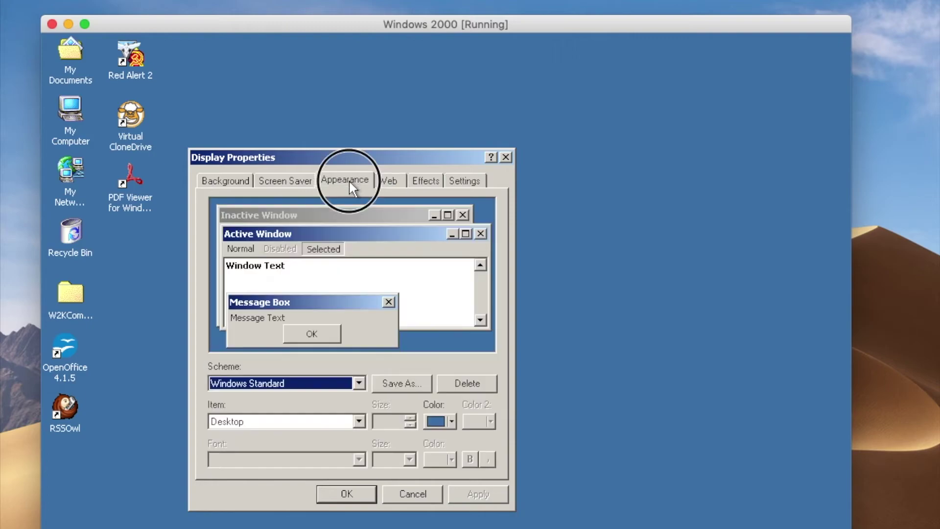
{"action": "left_click", "coordinate": [284, 179]}
{"action": "left_click", "coordinate": [227, 181]}
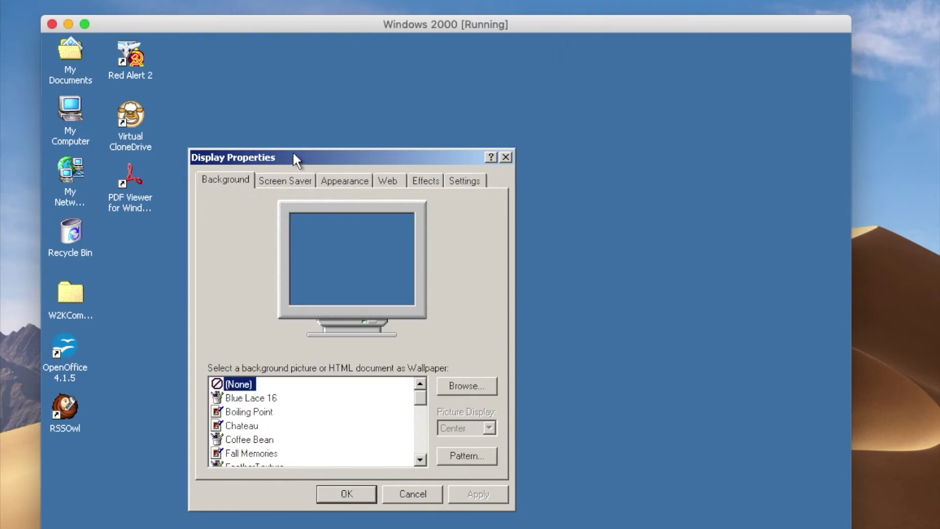
{"action": "left_click_drag", "start_coordinate": [293, 154], "coordinate": [337, 128]}
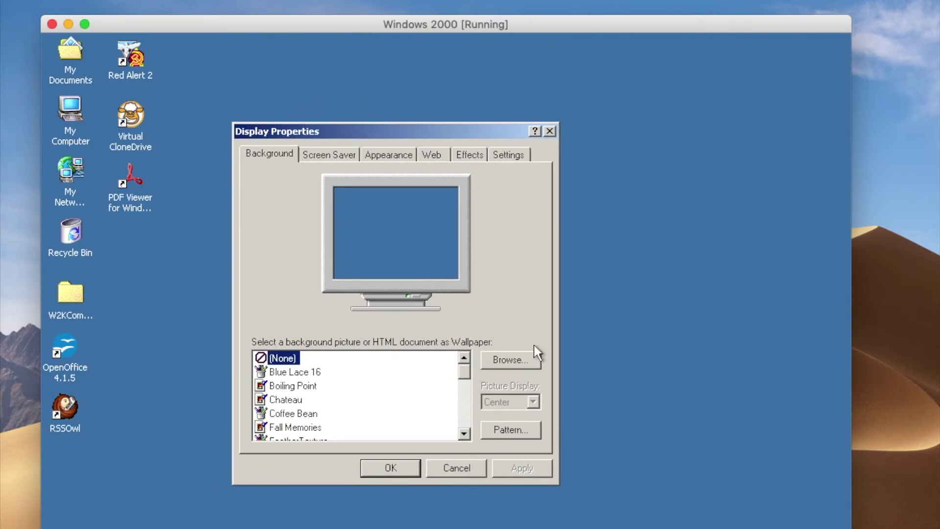
Keep the colour depth at True Color (32 bit) and close Display Properties with wallpaper (None).
{"action": "left_click", "coordinate": [516, 156]}
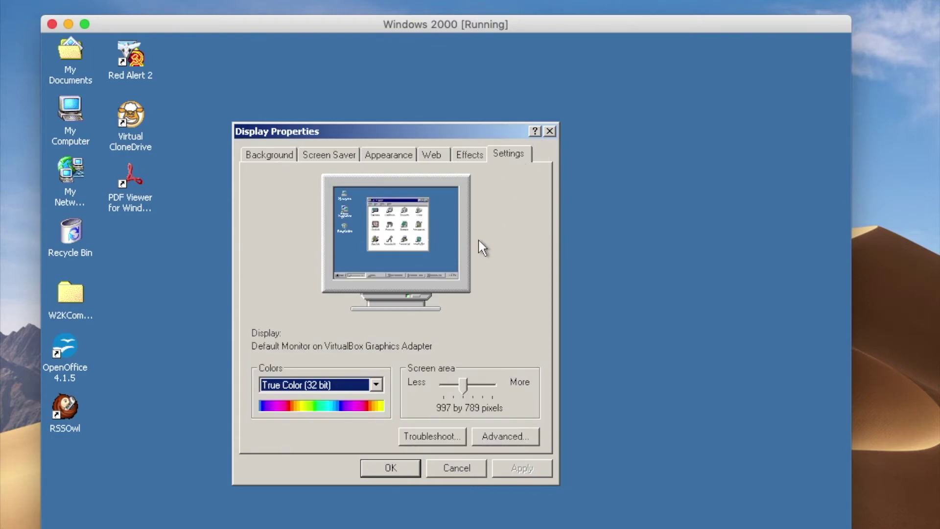
{"action": "left_click", "coordinate": [347, 379]}
{"action": "left_click", "coordinate": [516, 382]}
{"action": "left_click", "coordinate": [288, 154]}
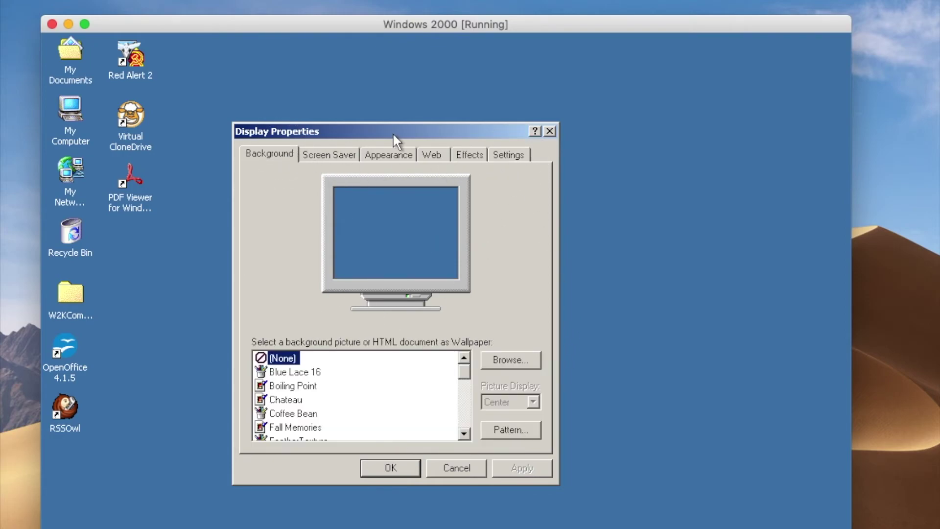
{"action": "left_click", "coordinate": [549, 131]}
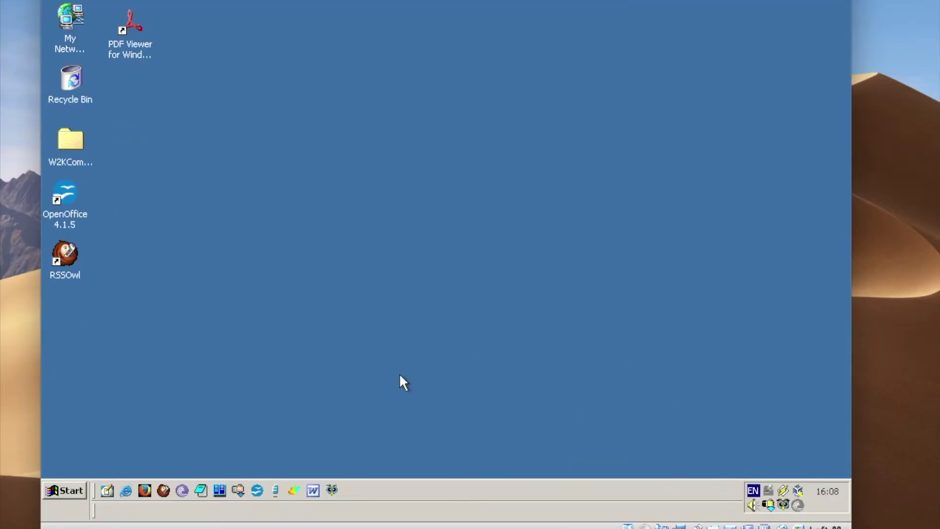
{"action": "left_click", "coordinate": [336, 486]}
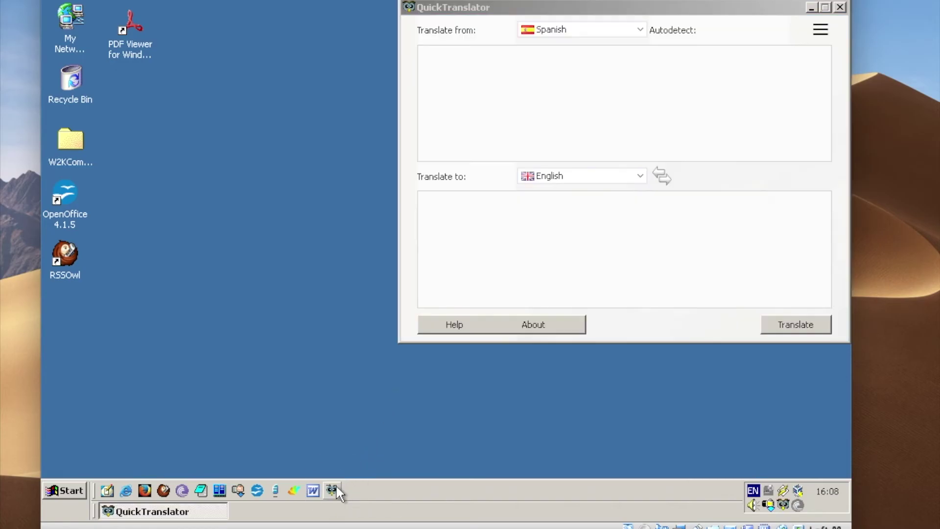
{"action": "left_click_drag", "start_coordinate": [542, 11], "coordinate": [382, 0]}
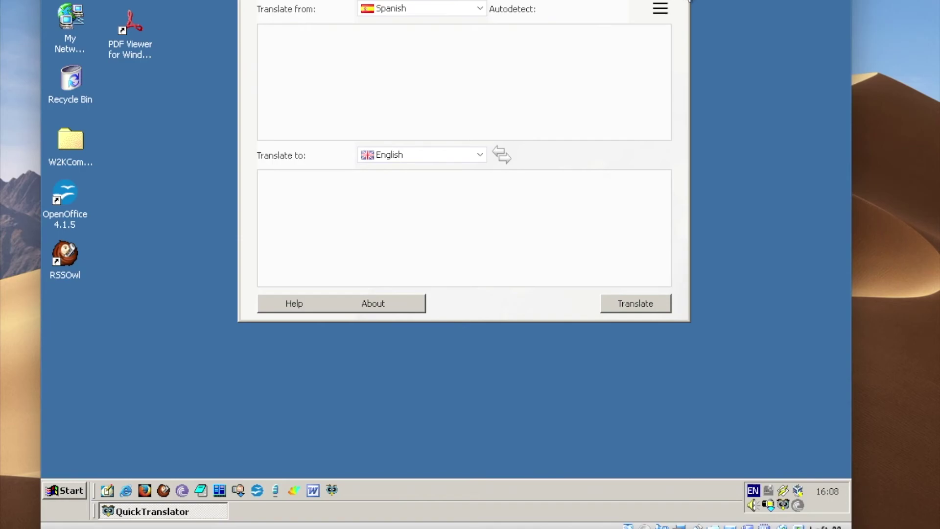
{"action": "left_click", "coordinate": [684, 1]}
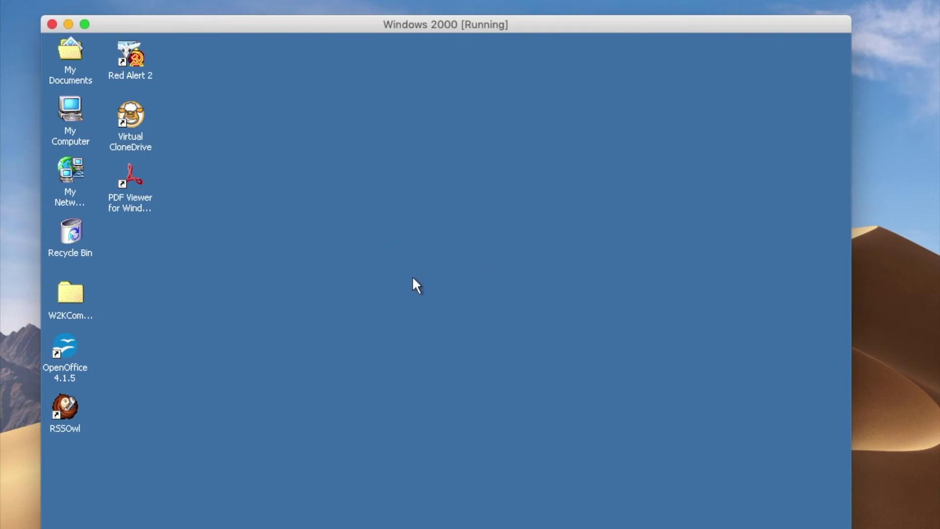
{"action": "key", "text": "super"}
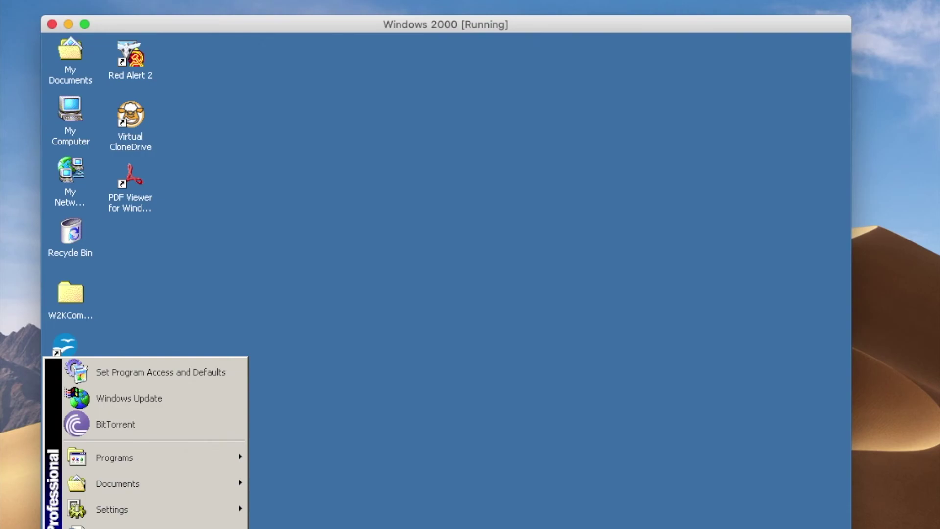
{"action": "mouse_move", "coordinate": [115, 450]}
{"action": "mouse_move", "coordinate": [351, 442]}
{"action": "left_click", "coordinate": [441, 443]}
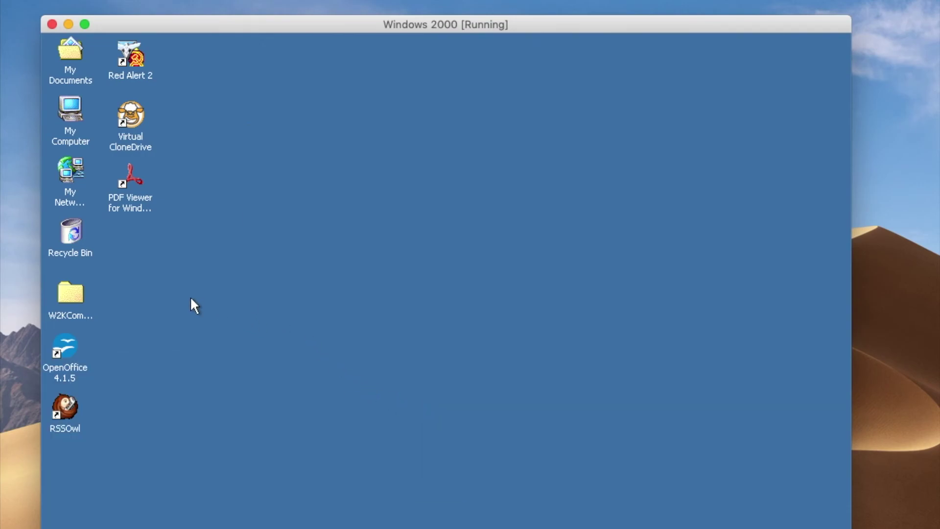
{"action": "left_click", "coordinate": [353, 331]}
{"action": "left_click_drag", "start_coordinate": [406, 180], "coordinate": [491, 277]}
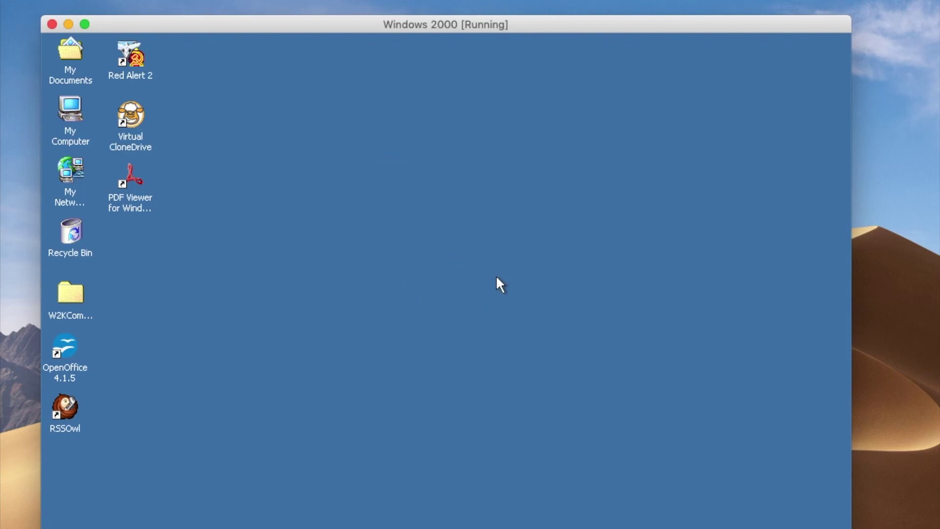